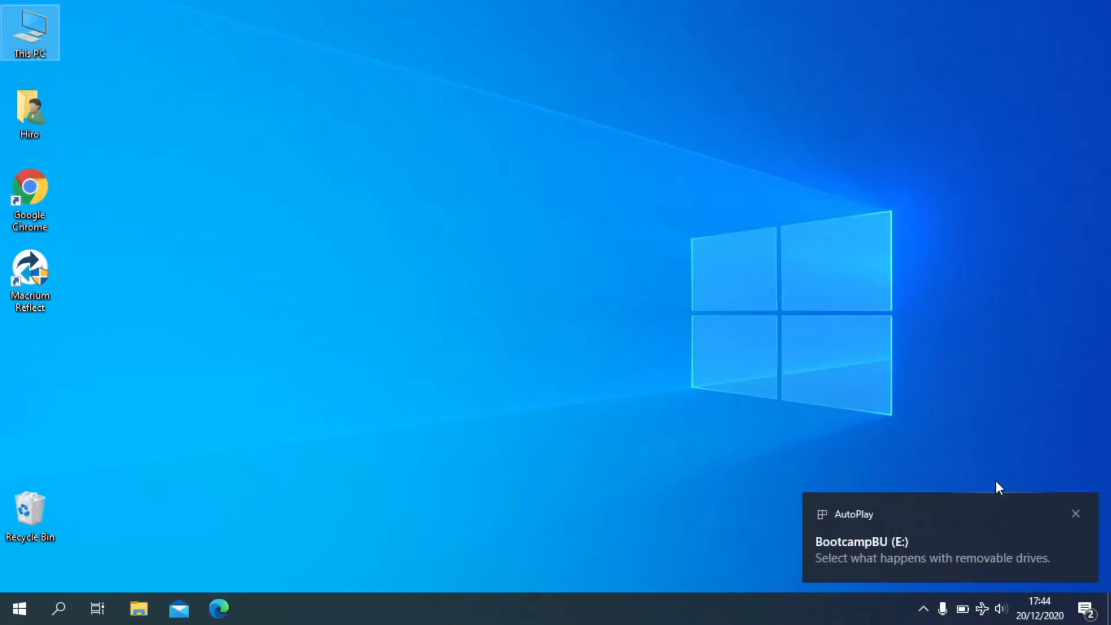
# Dismiss the AutoPlay notification and check the file system of the BootcampBU (E:) drive in its properties.
pyautogui.click(1074, 514)
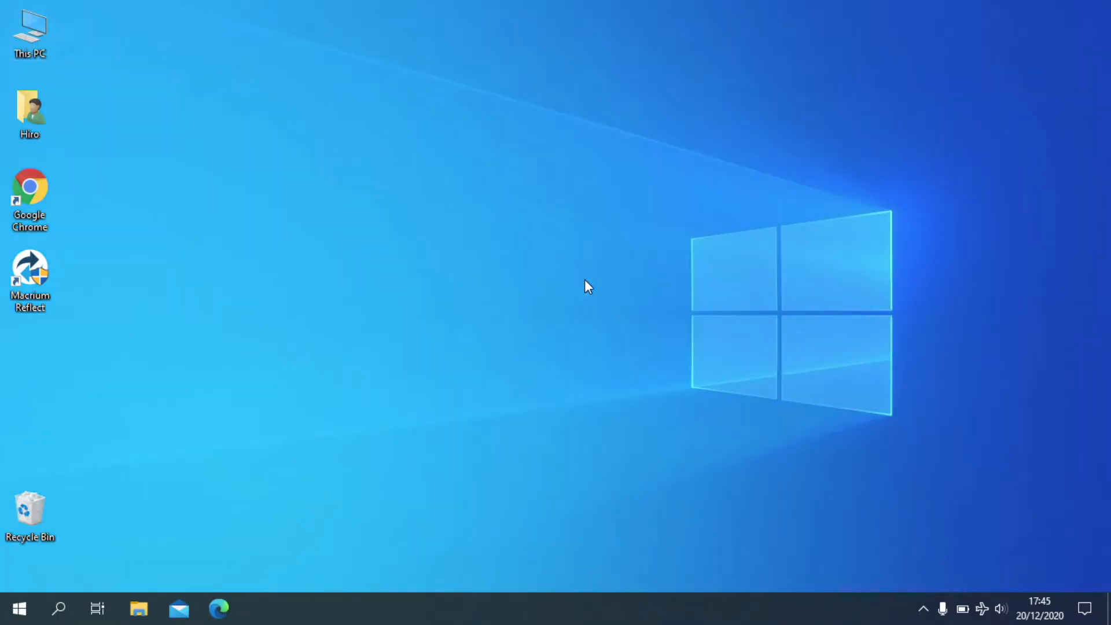
pyautogui.press('super+e')
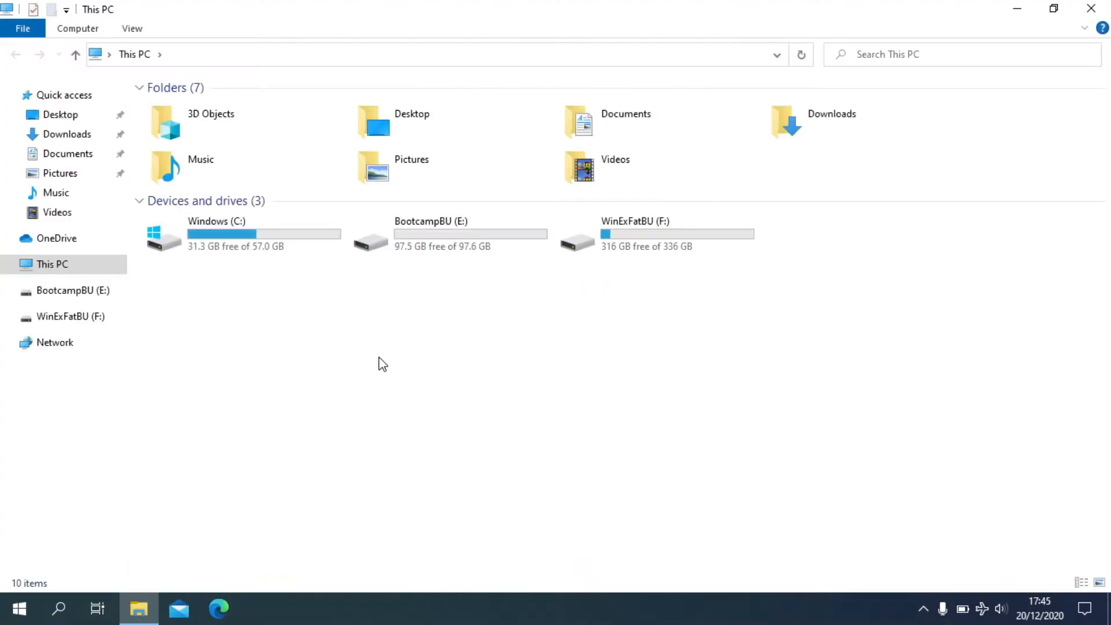
pyautogui.click(431, 247)
pyautogui.rightClick(431, 247)
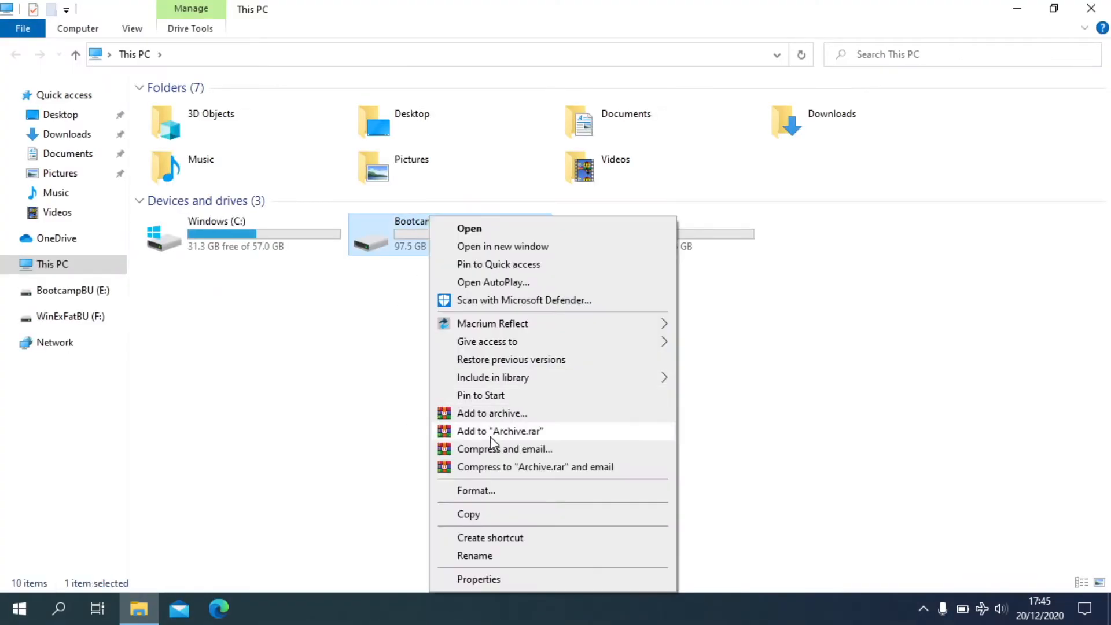
pyautogui.click(494, 578)
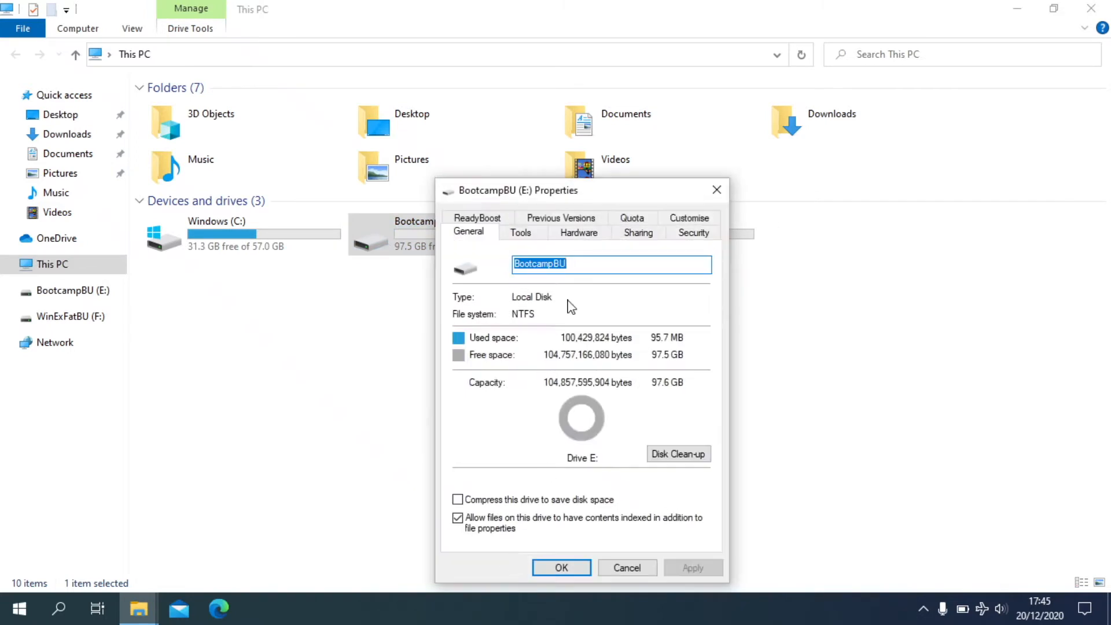
pyautogui.moveTo(596, 197); pyautogui.dragTo(560, 77)
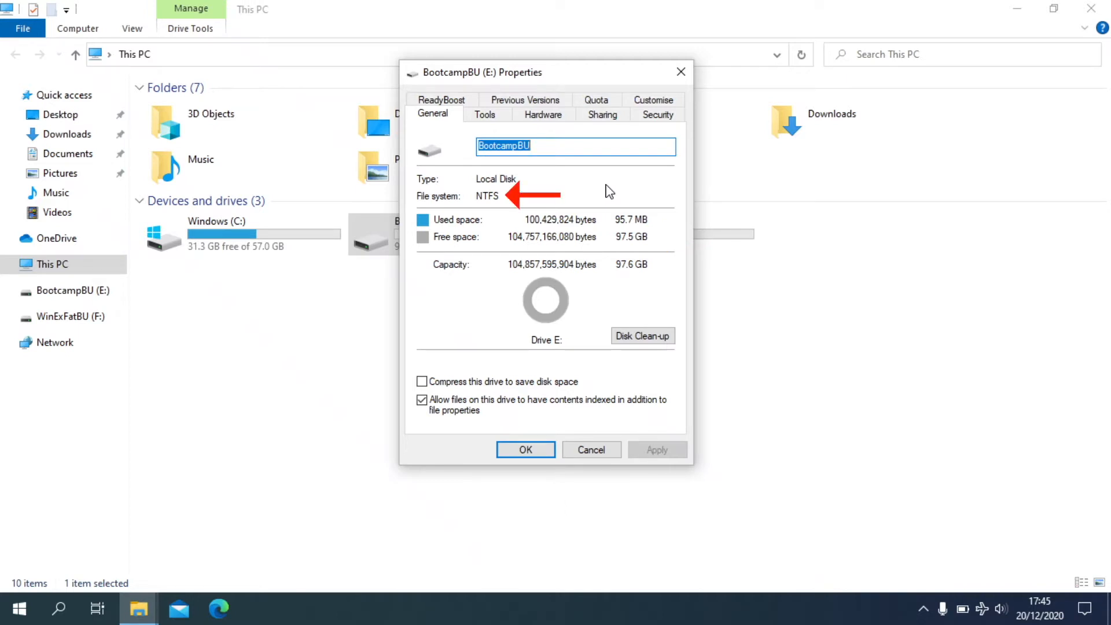
pyautogui.click(523, 450)
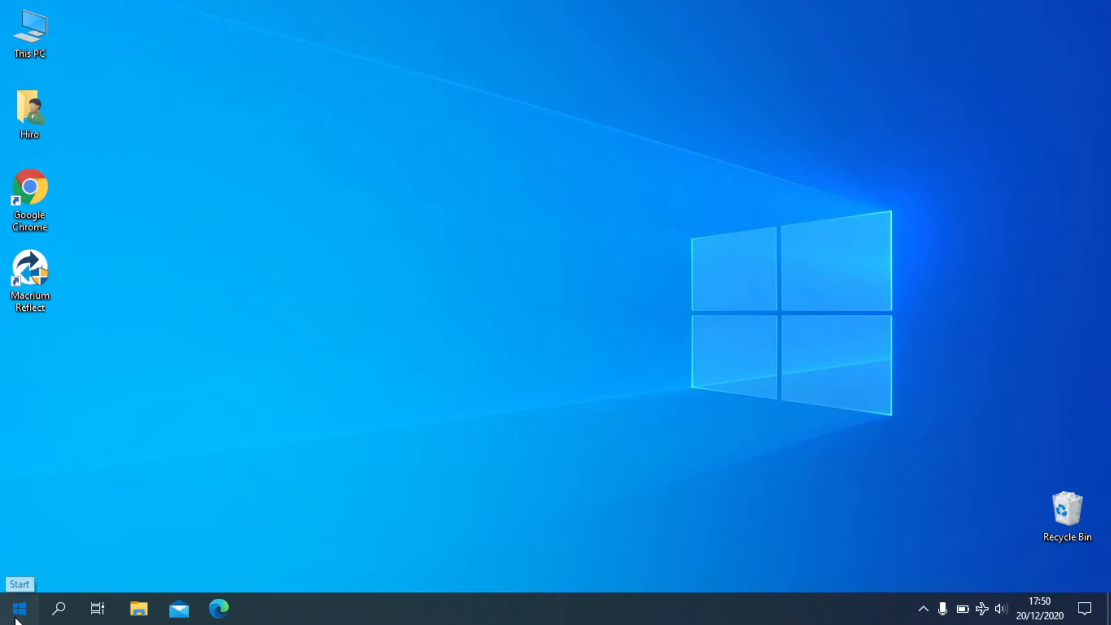
# Open Backup and Restore (Windows 7) from the Update & Security backup settings.
pyautogui.click(16, 617)
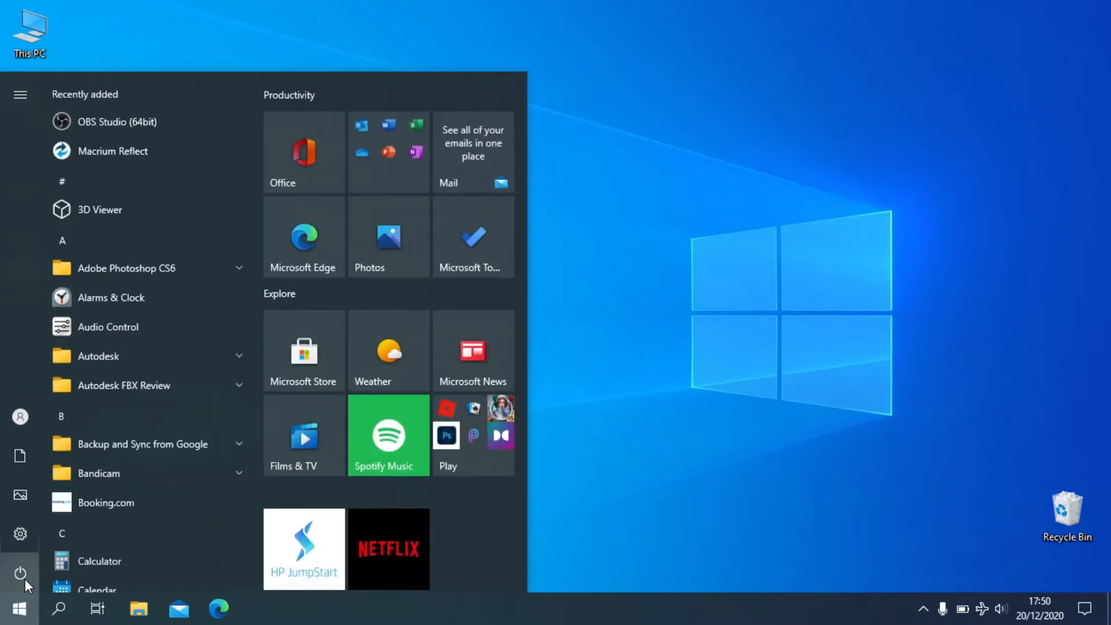
pyautogui.click(22, 533)
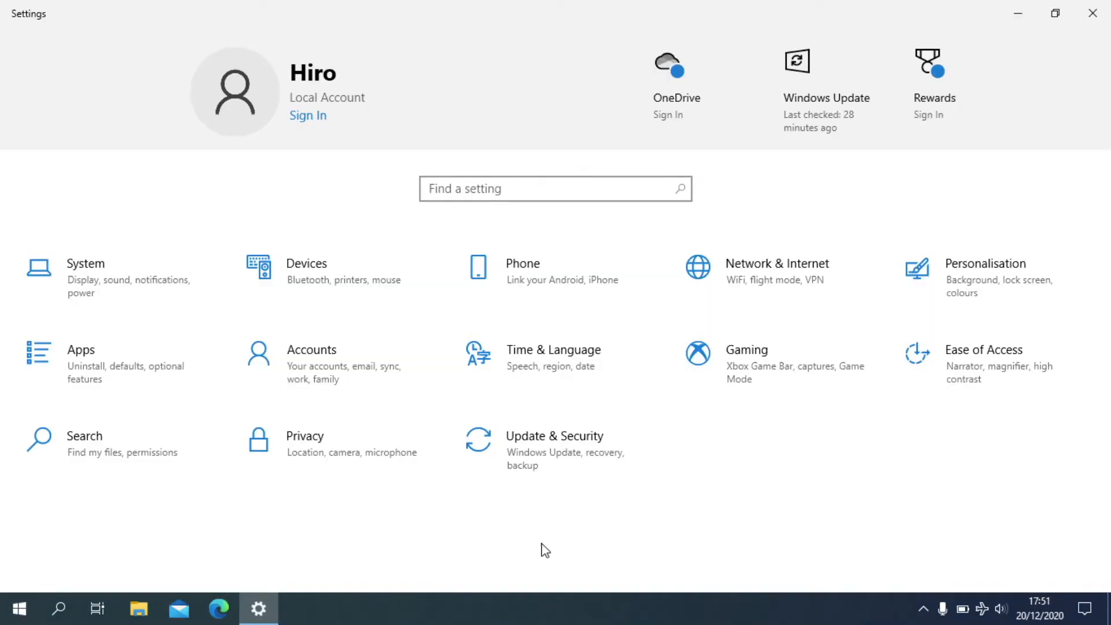
pyautogui.click(546, 465)
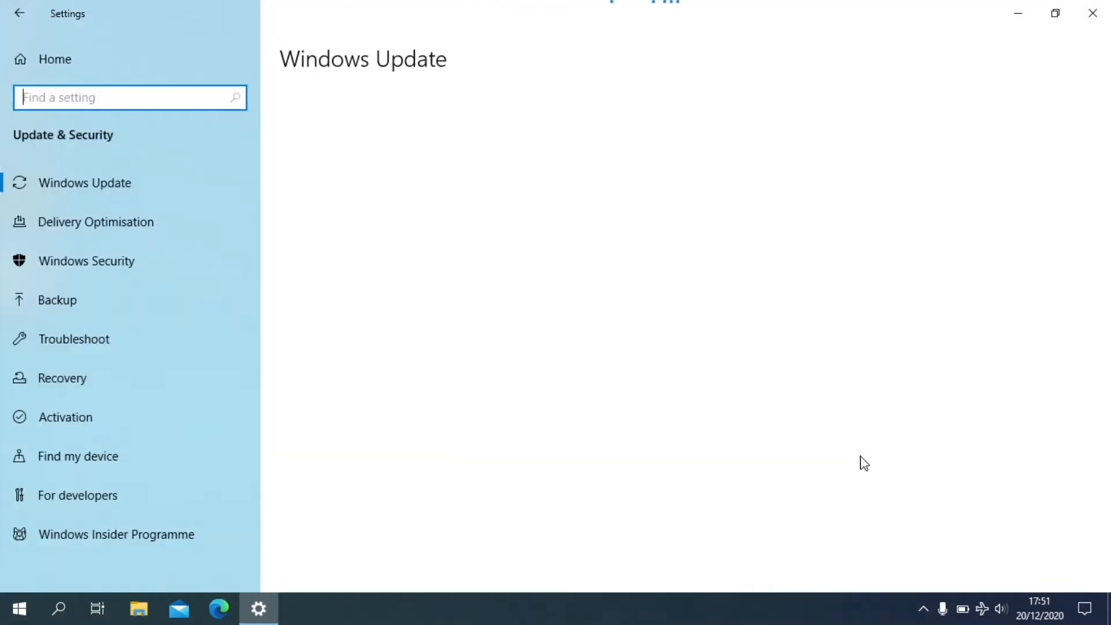
pyautogui.click(174, 305)
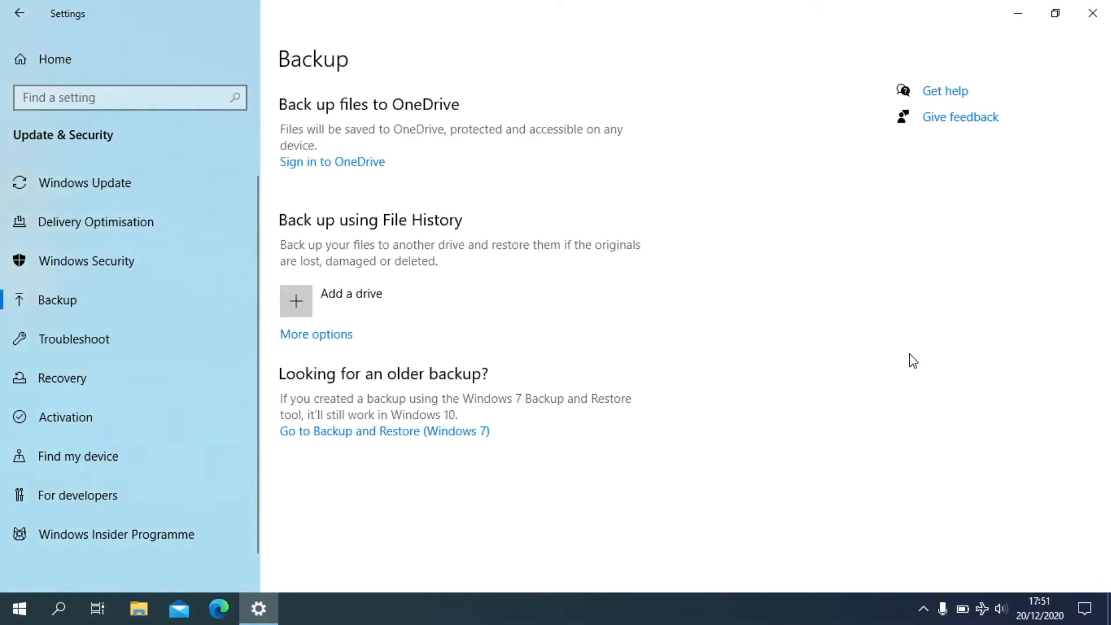
pyautogui.click(342, 431)
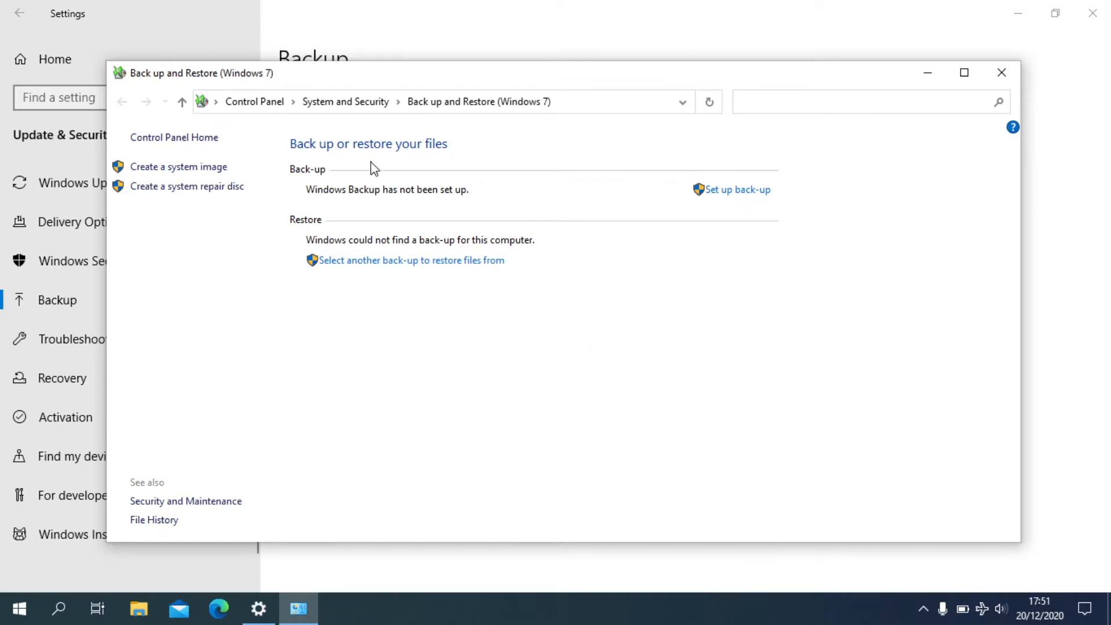
# Set up a system image with the hard disk BootcampBU (E:) as the backup location.
pyautogui.click(191, 168)
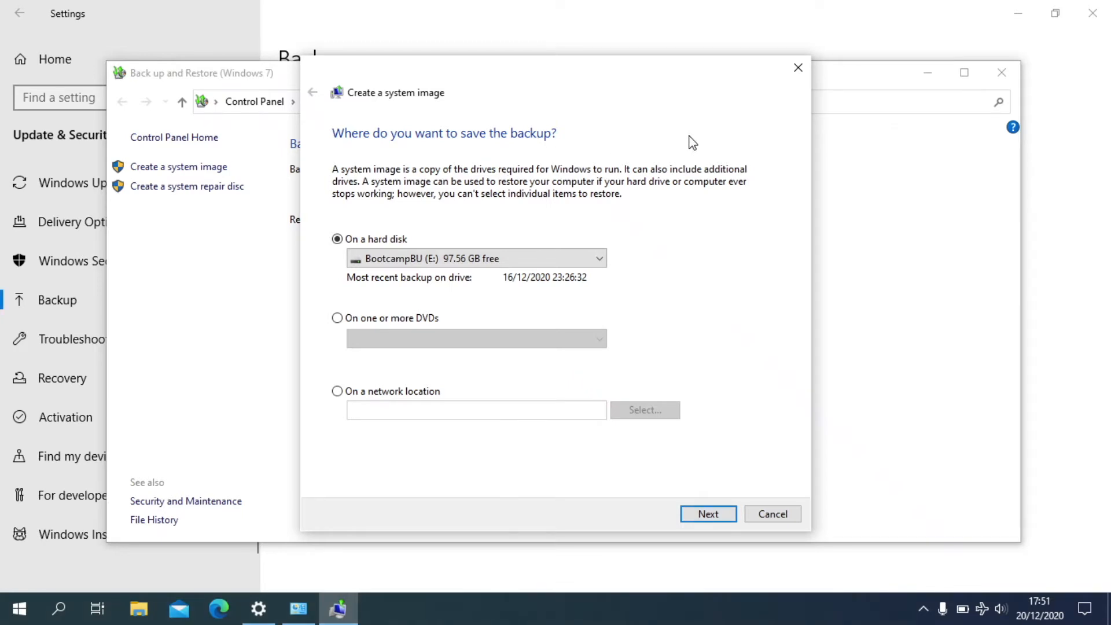
pyautogui.click(476, 258)
pyautogui.click(456, 276)
pyautogui.click(707, 515)
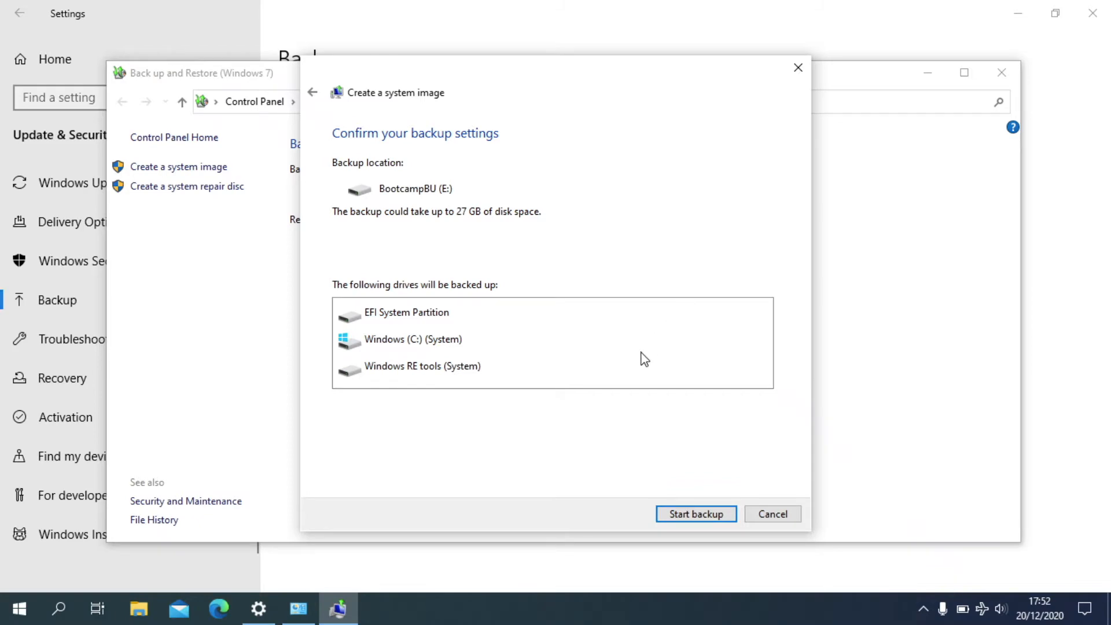
# Run the system image backup, decline creating a system repair disc, and close the finished backup.
pyautogui.click(1001, 73)
pyautogui.moveTo(578, 80); pyautogui.dragTo(533, 67)
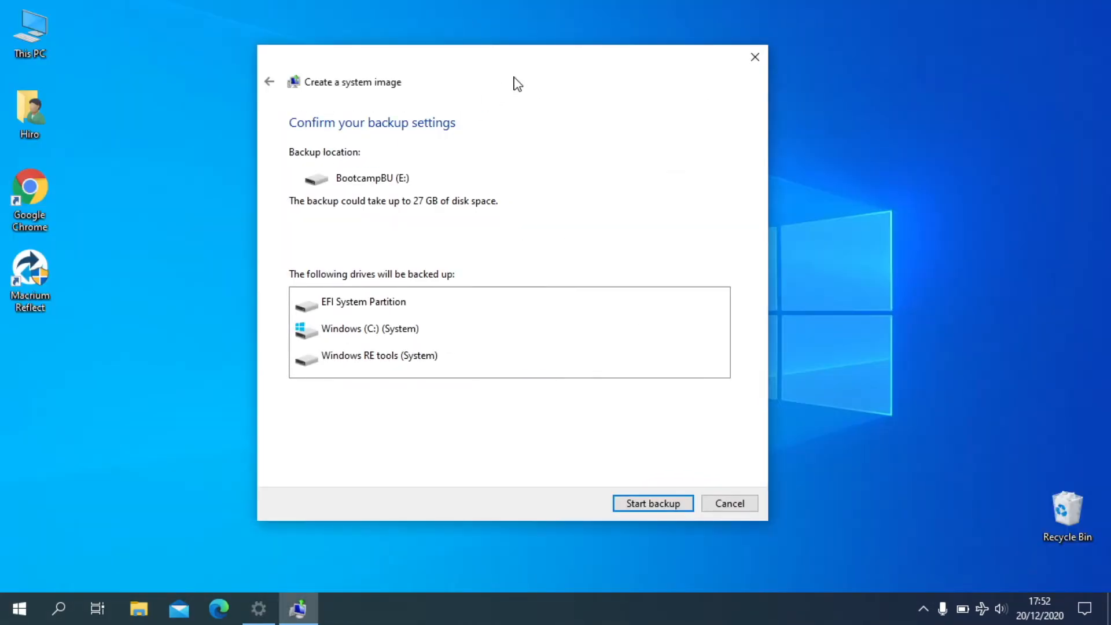
pyautogui.moveTo(516, 81); pyautogui.dragTo(439, 65)
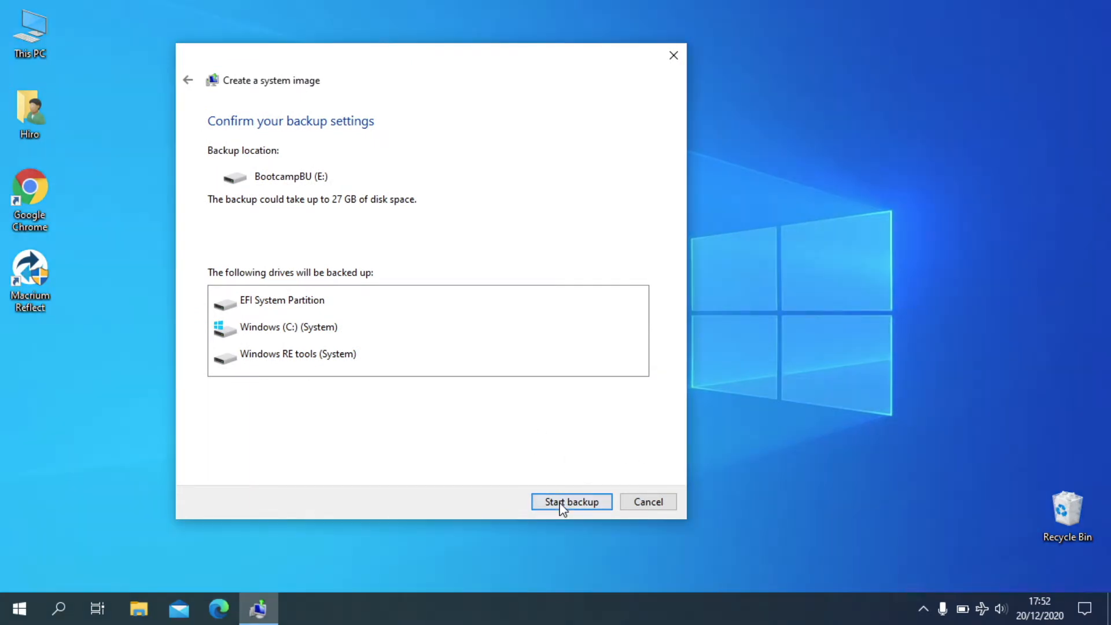
pyautogui.click(559, 503)
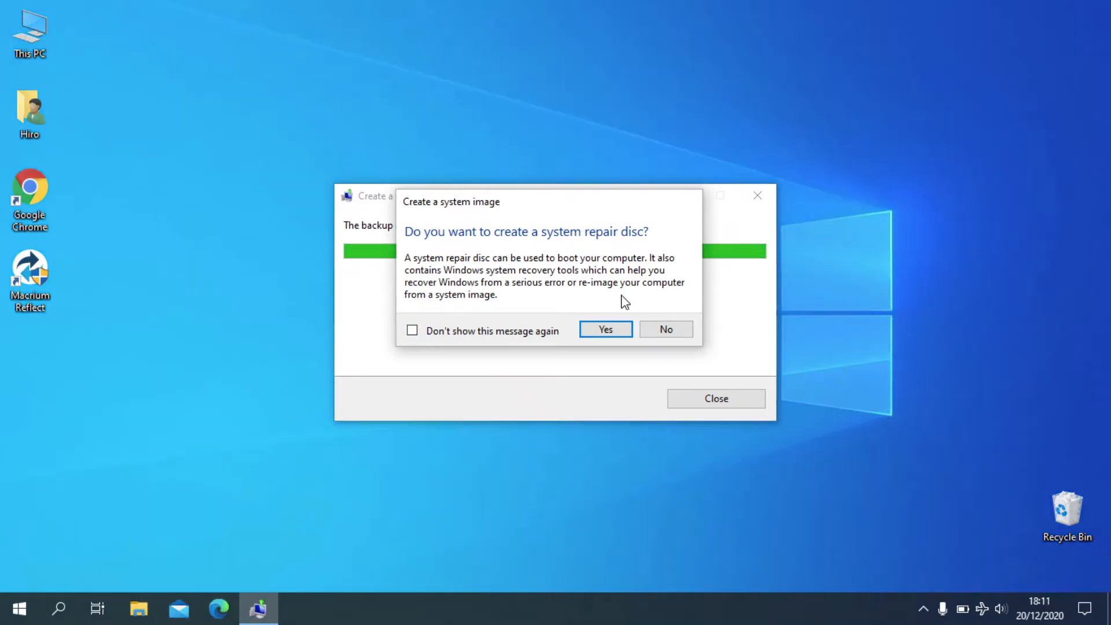
pyautogui.click(645, 329)
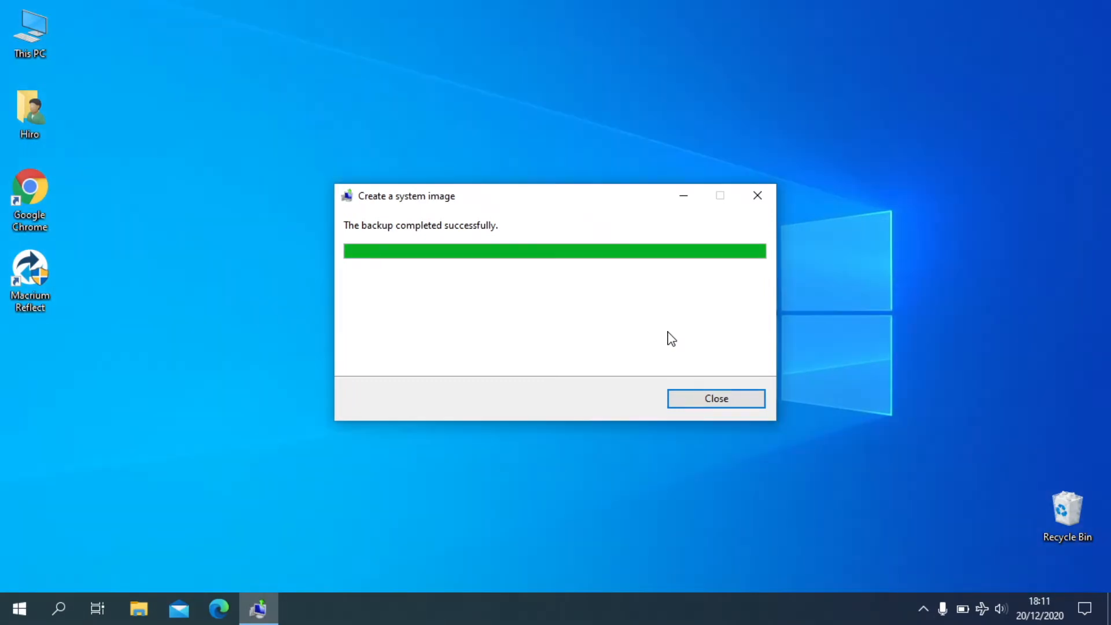
pyautogui.click(712, 398)
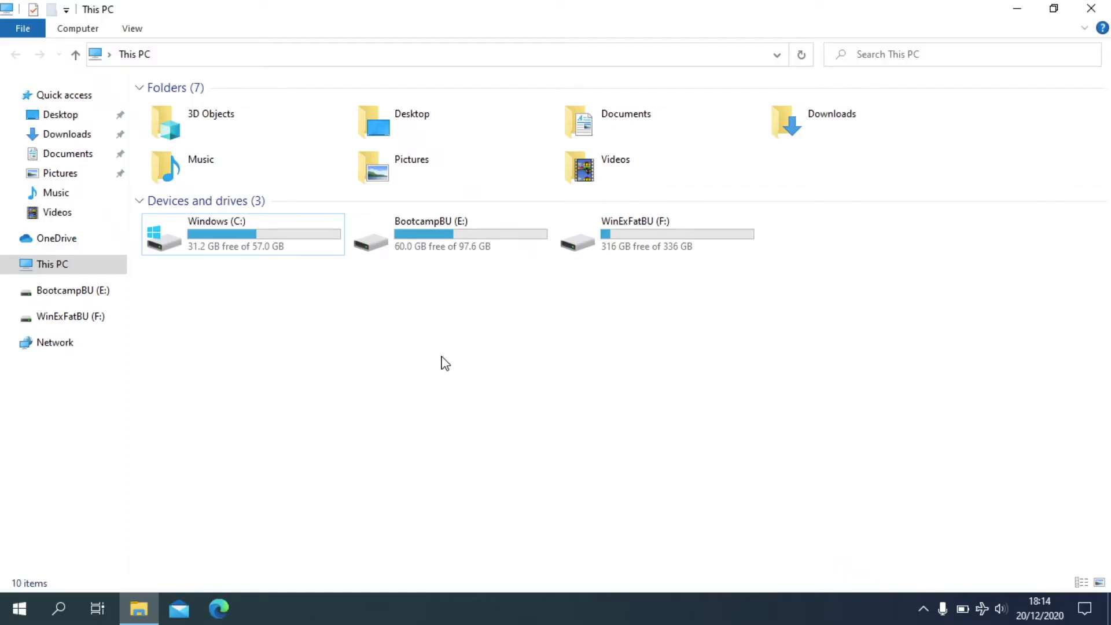
# Examine the properties of the BootcampBU (E:) drive after the backup.
pyautogui.rightClick(438, 239)
pyautogui.click(505, 584)
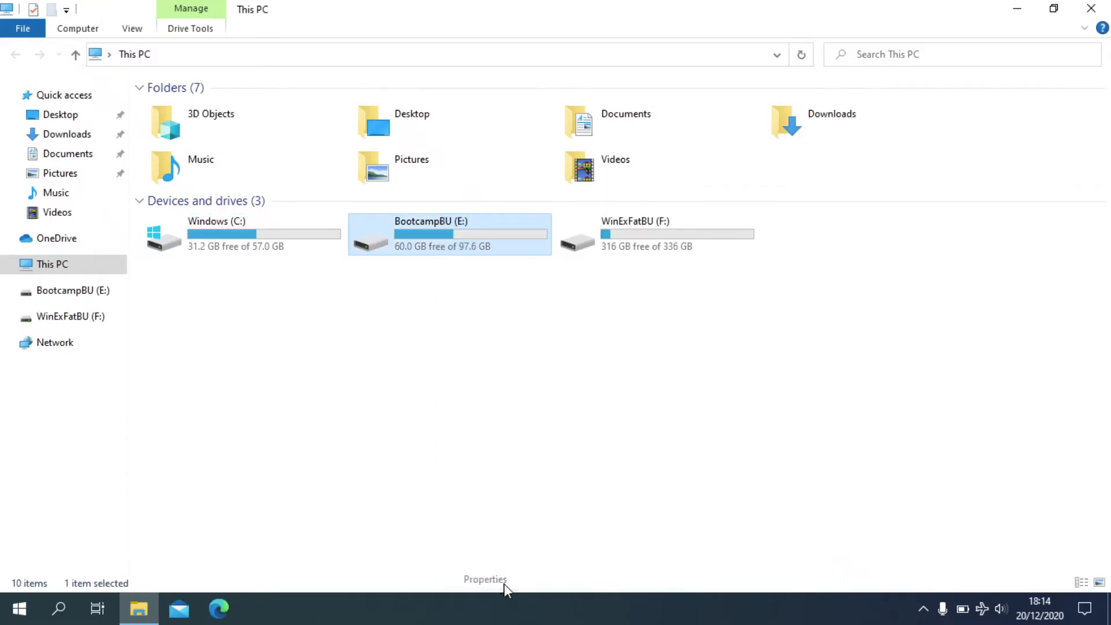
pyautogui.moveTo(564, 197); pyautogui.dragTo(520, 102)
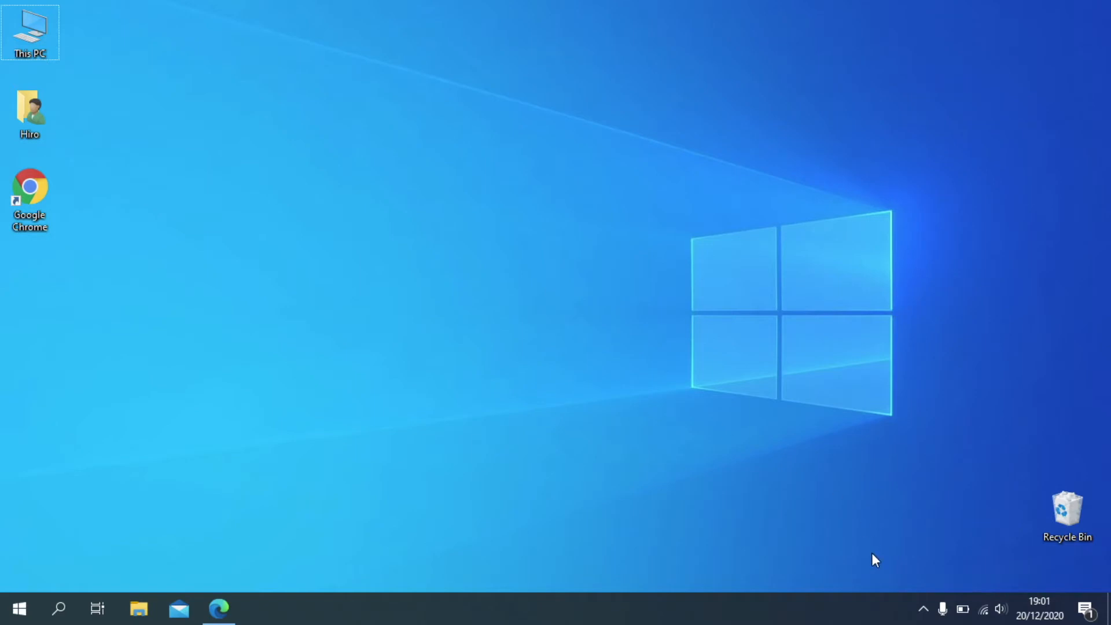
# Search Google in the web browser for "macrium reflect" and open the Macrium Reflect Free page.
pyautogui.click(923, 609)
pyautogui.click(615, 441)
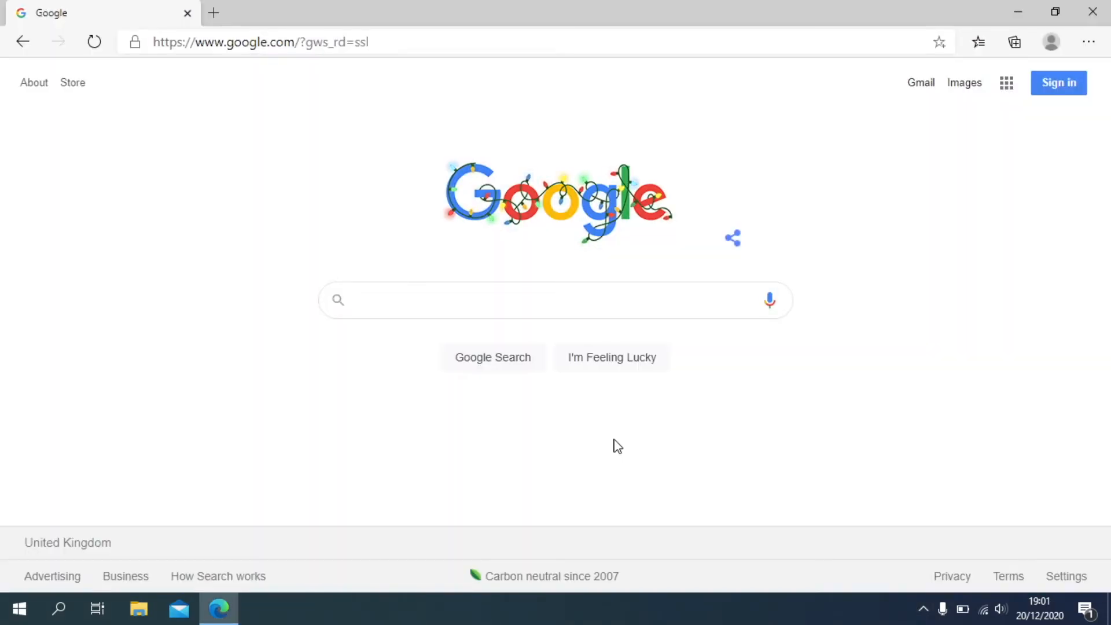
pyautogui.click(587, 303)
pyautogui.write('ma')
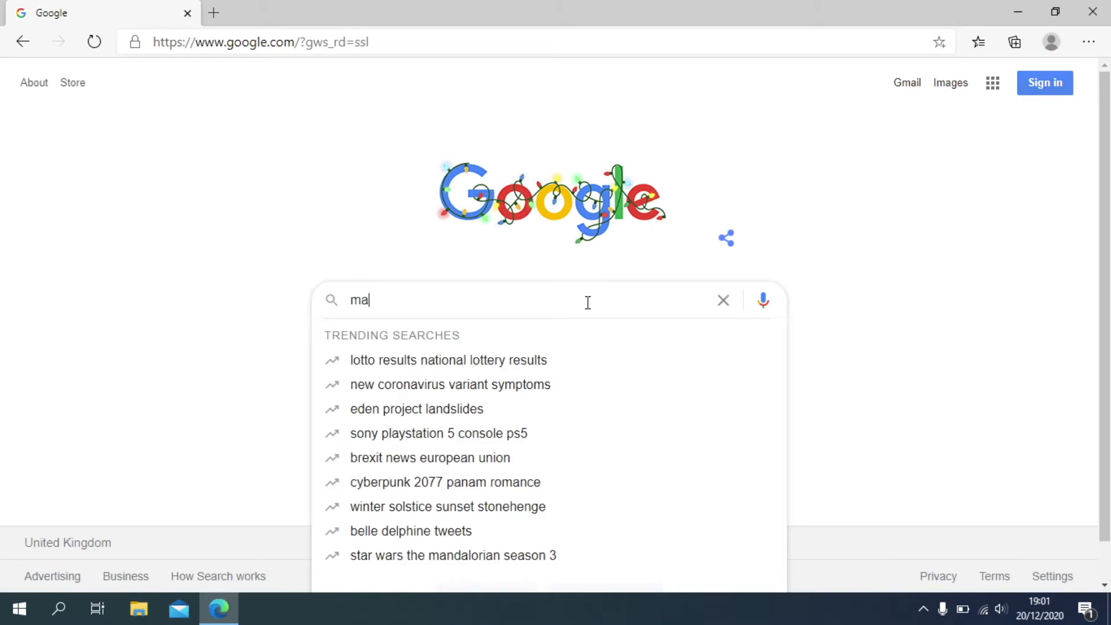
pyautogui.write('crium reflect')
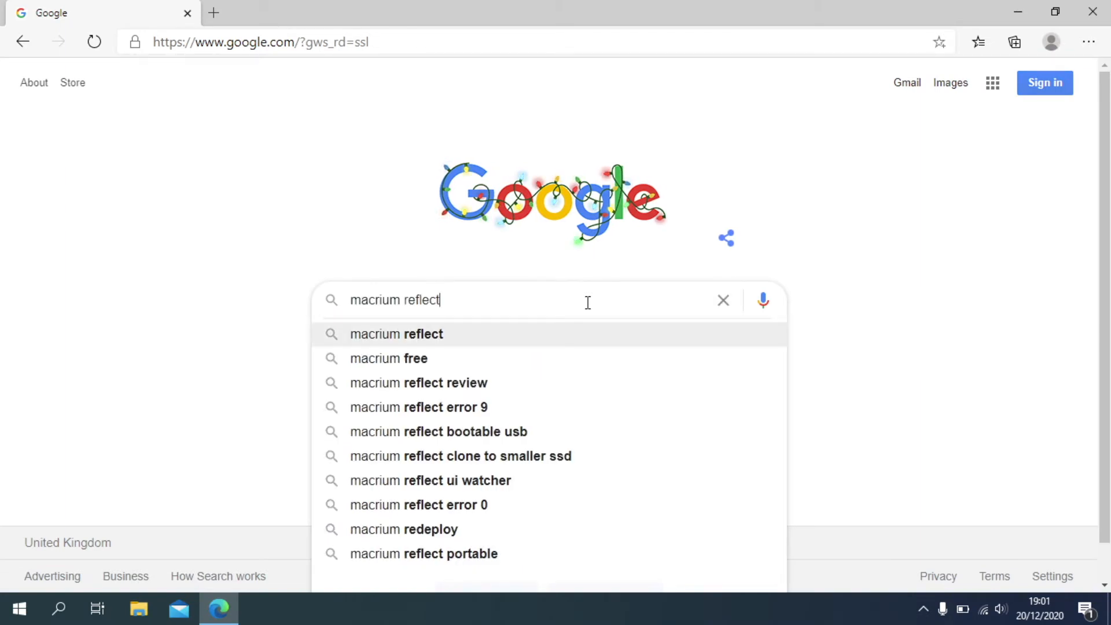
pyautogui.press('Return')
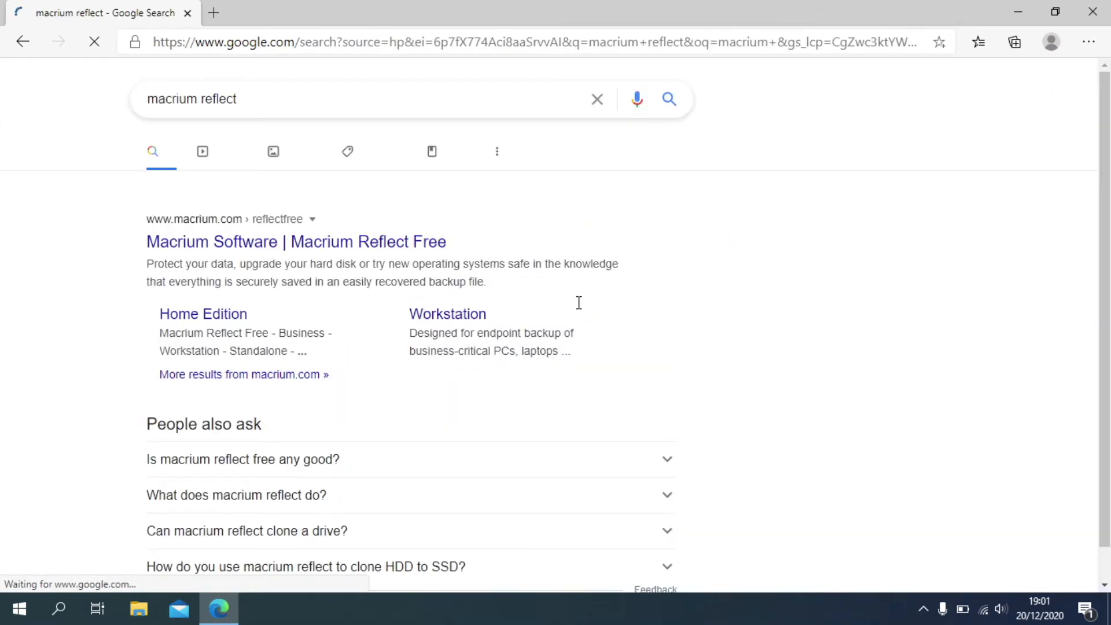
pyautogui.click(250, 242)
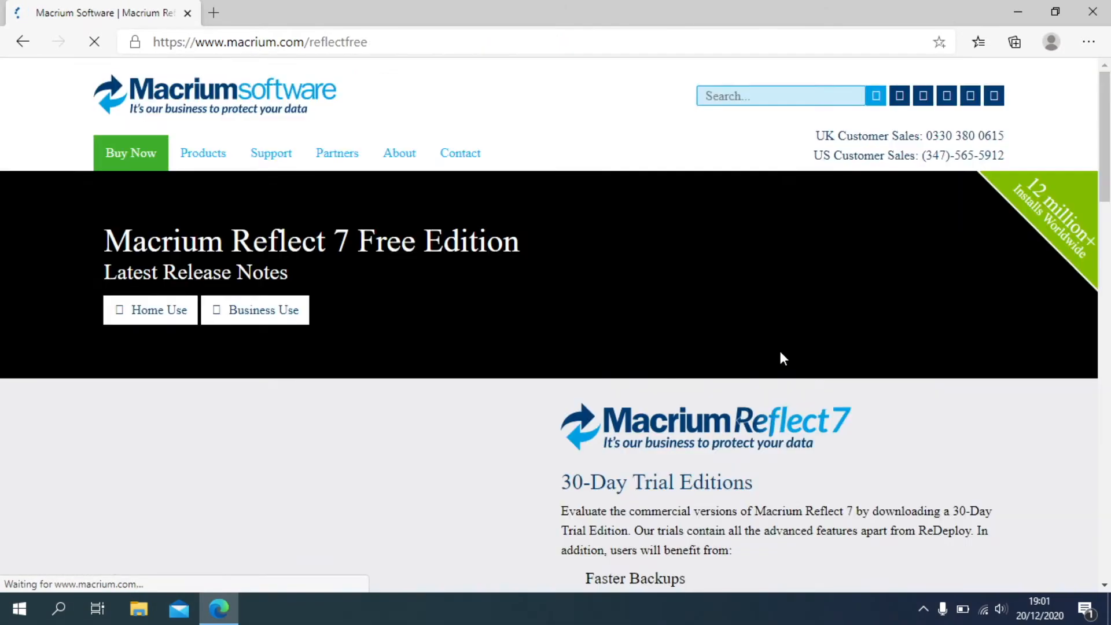
# Download Macrium Reflect 7 Free Edition for home use without entering an email, and dismiss the download form.
pyautogui.scroll(-3, 775, 324)
pyautogui.scroll(-6, 769, 298)
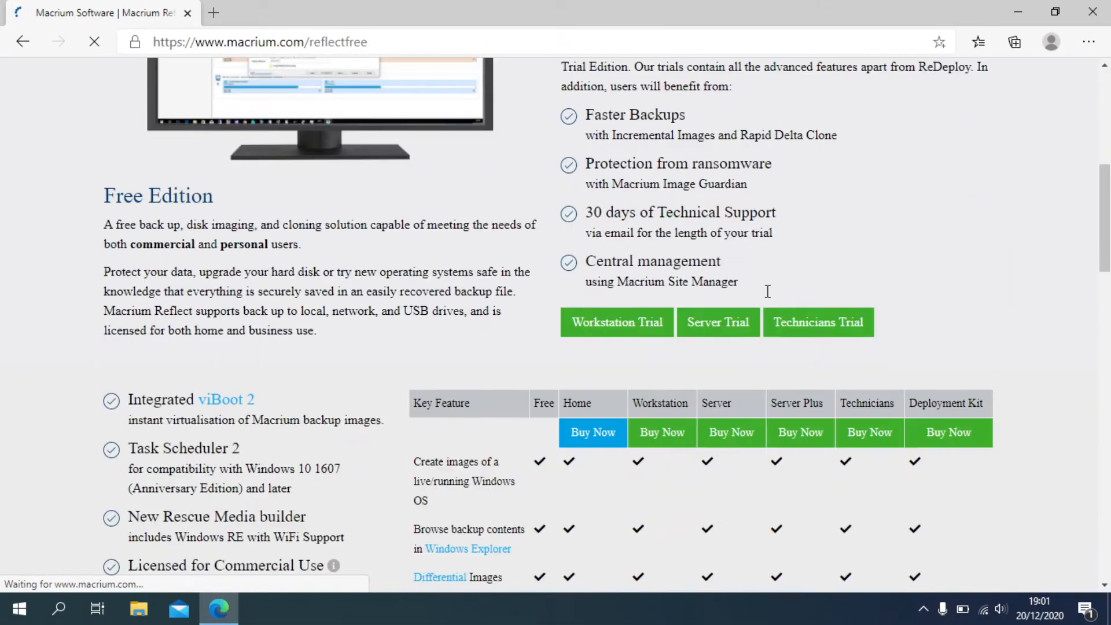
pyautogui.scroll(-3, 89, 205)
pyautogui.scroll(-3, 89, 206)
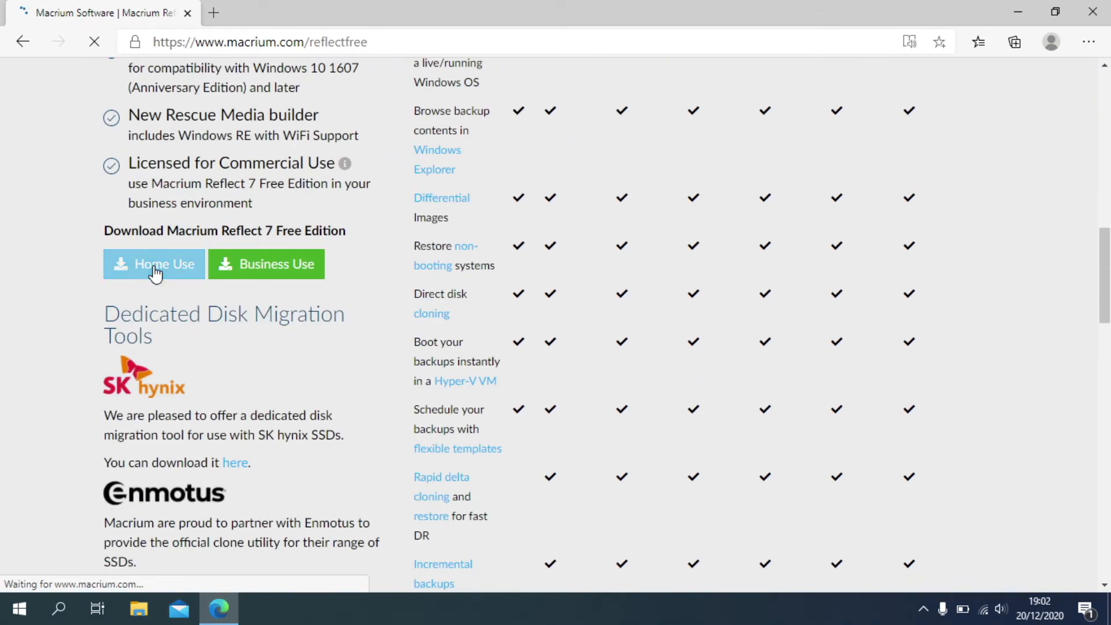
pyautogui.click(155, 267)
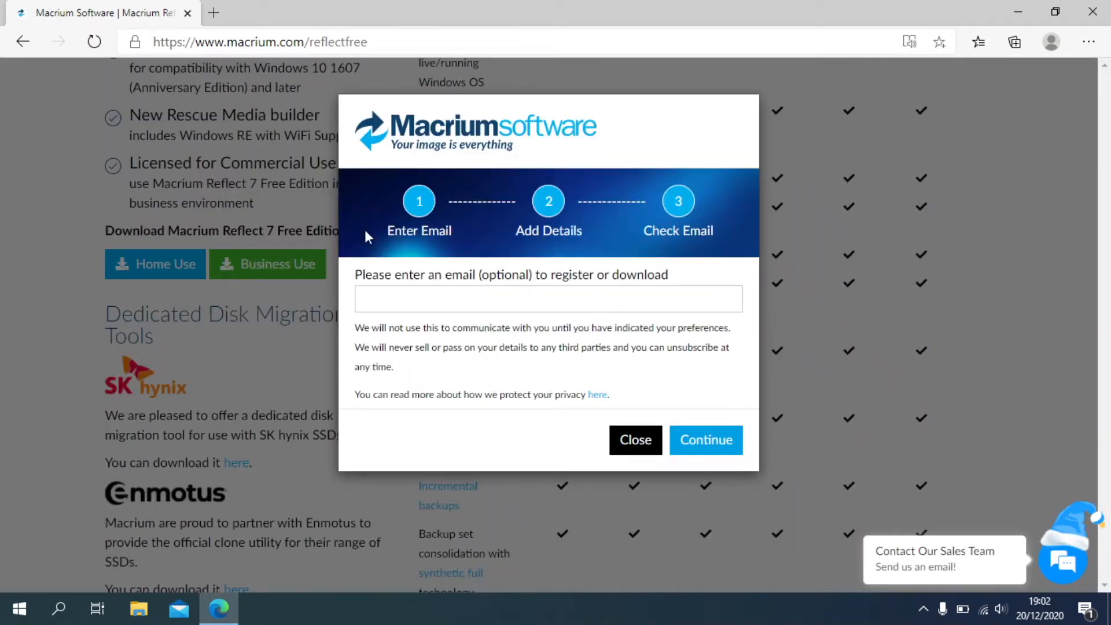
pyautogui.click(709, 441)
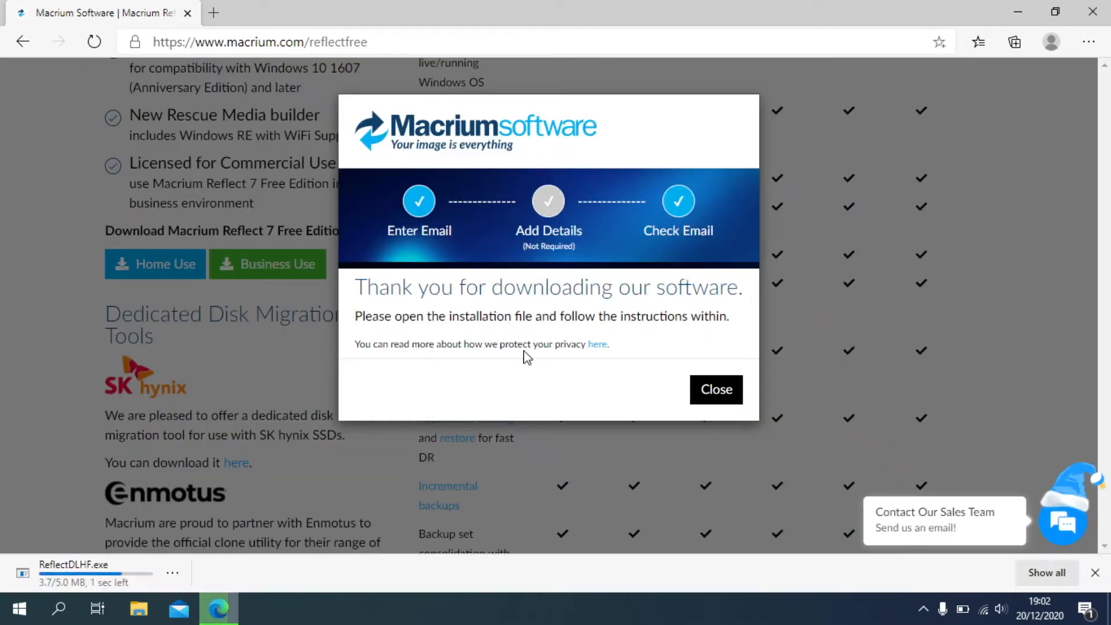
pyautogui.click(329, 391)
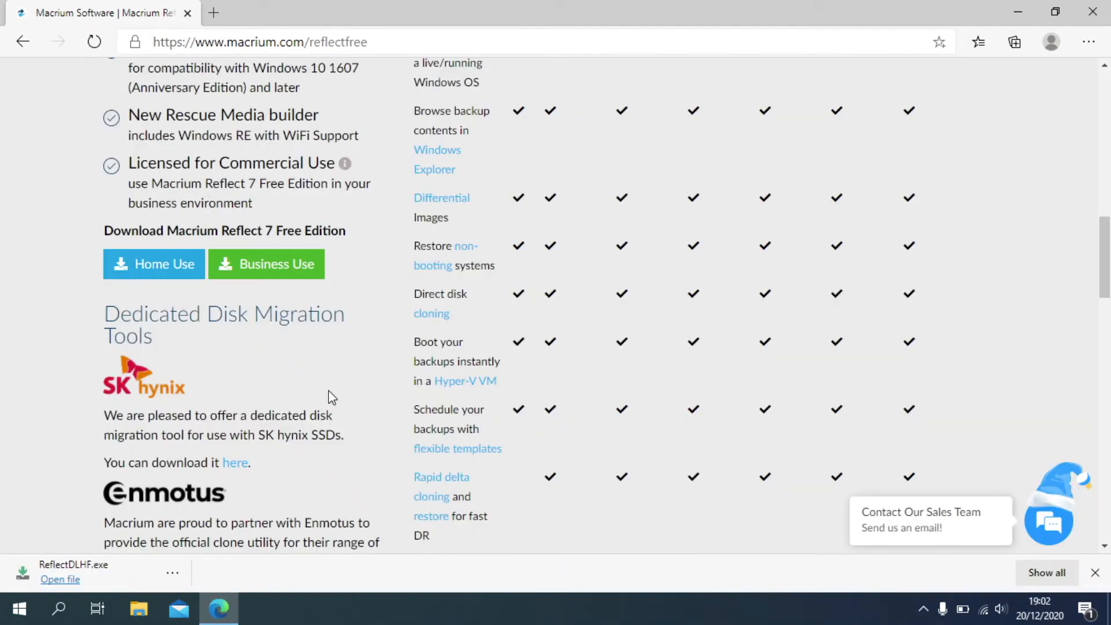
# Run the downloaded ReflectDLHF.exe and download the Free installation package with the Macrium Reflect Download Agent.
pyautogui.click(172, 573)
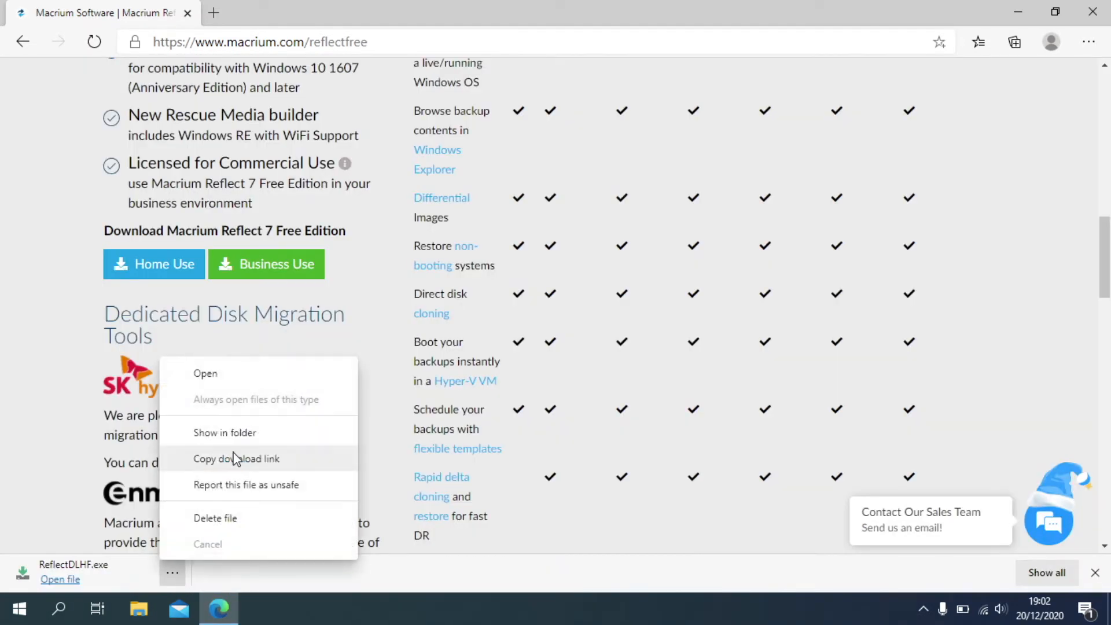
pyautogui.click(246, 380)
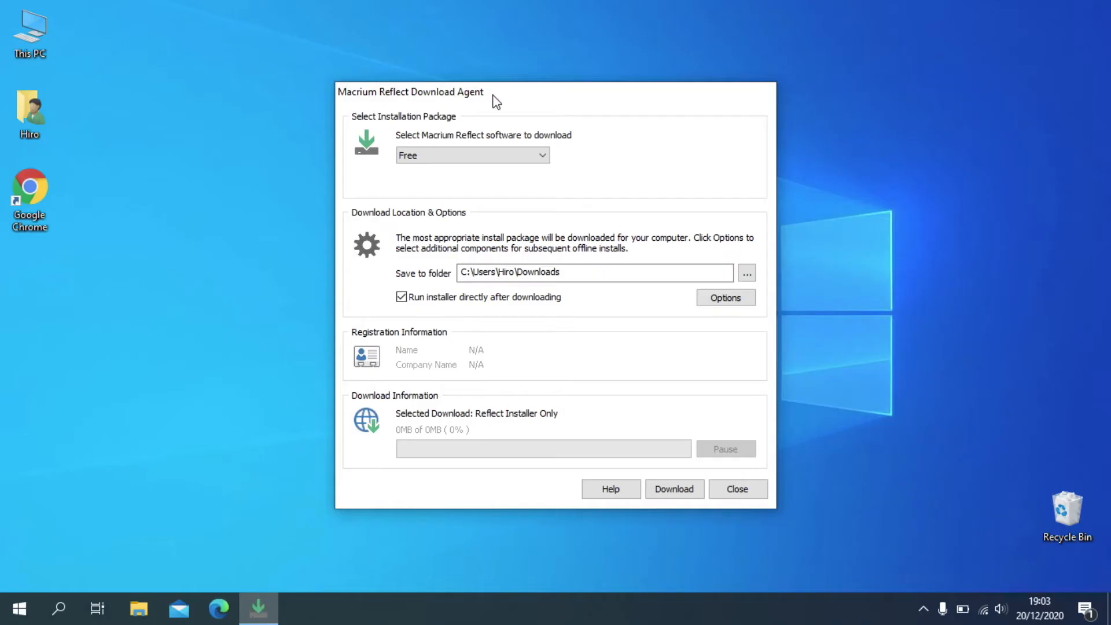
pyautogui.click(674, 489)
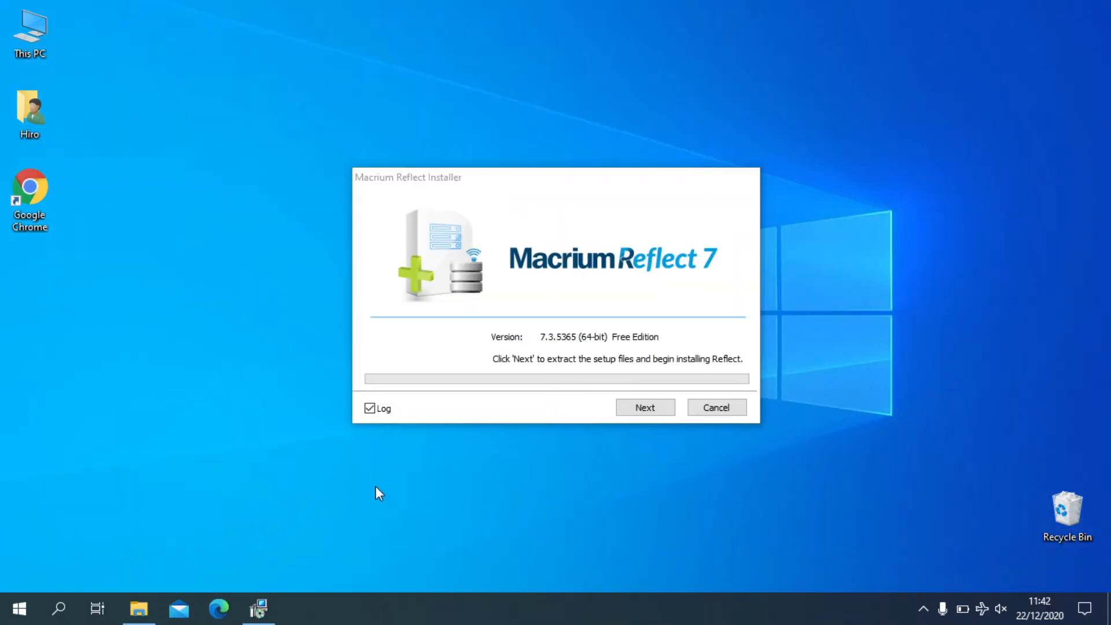
# Start the Macrium Reflect Free Edition setup, accept the license agreement and choose the Home licence.
pyautogui.click(647, 408)
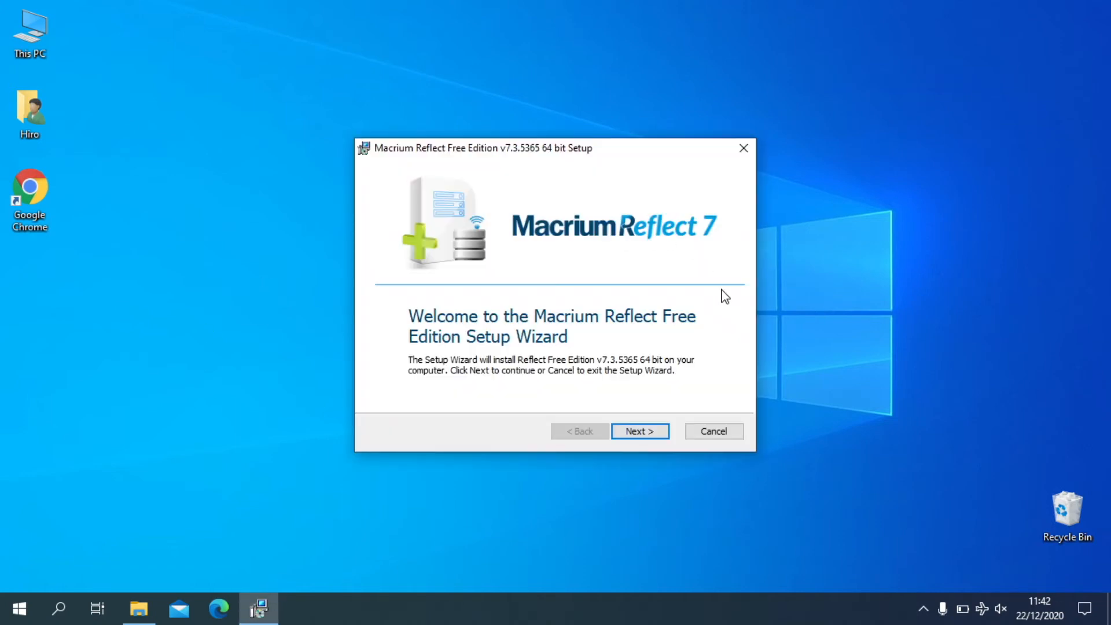
pyautogui.click(666, 431)
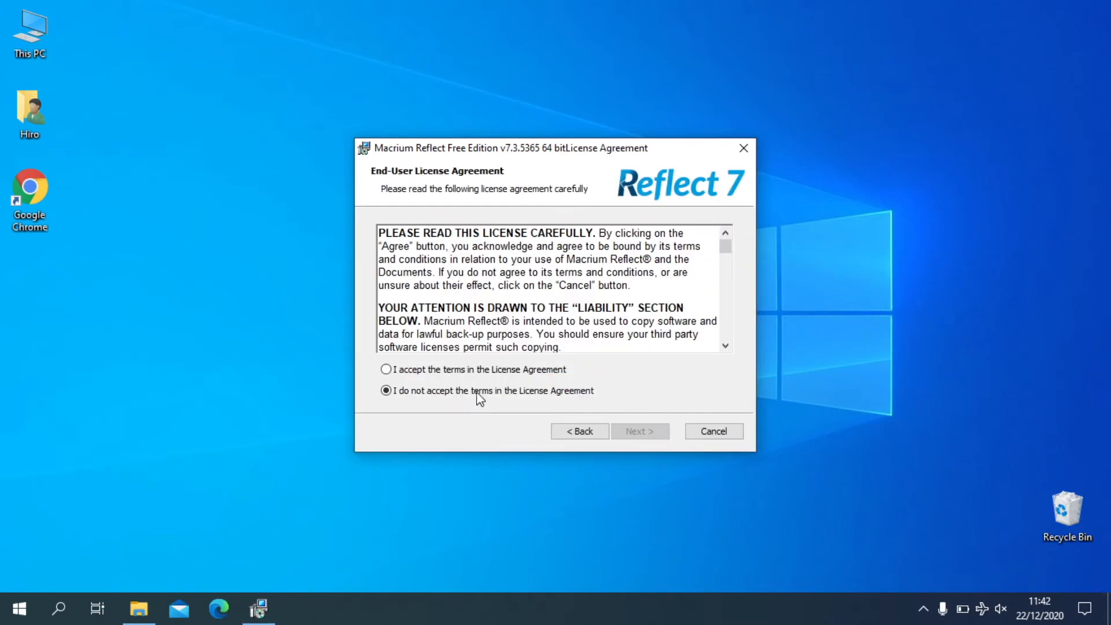
pyautogui.click(480, 373)
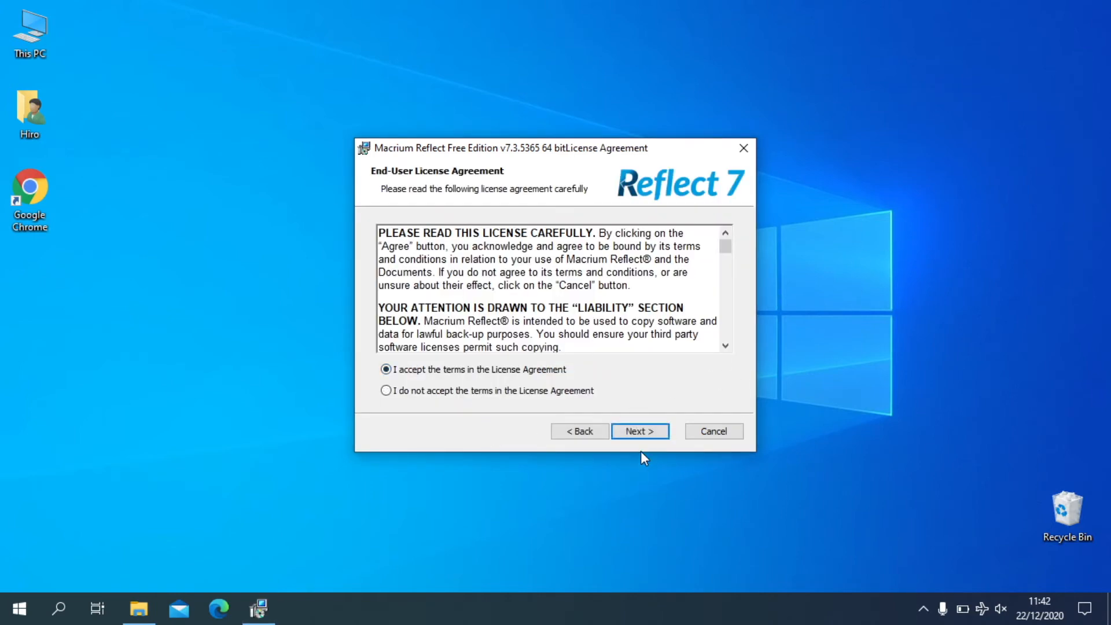
pyautogui.click(645, 425)
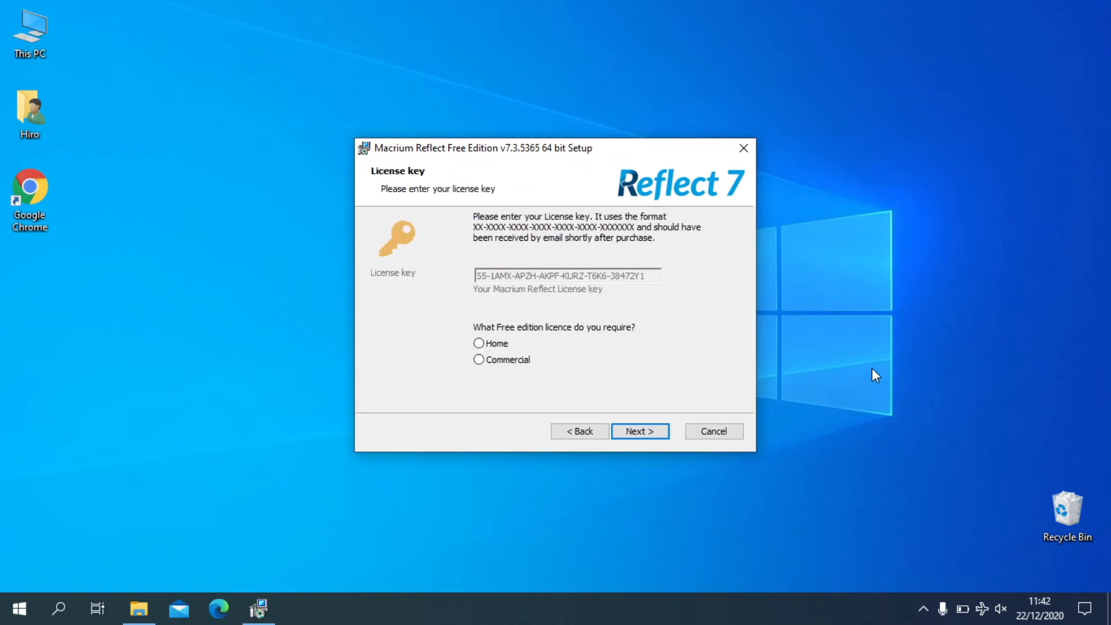
pyautogui.click(492, 345)
pyautogui.click(654, 432)
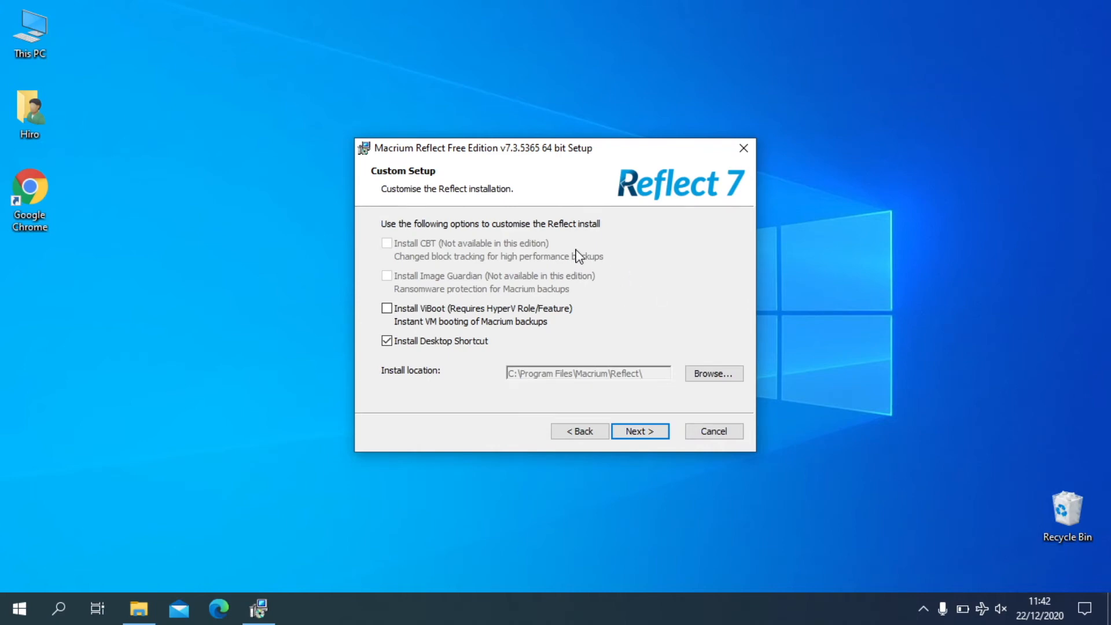
# Install Macrium Reflect with the default custom setup options and launch it on finishing.
pyautogui.click(626, 433)
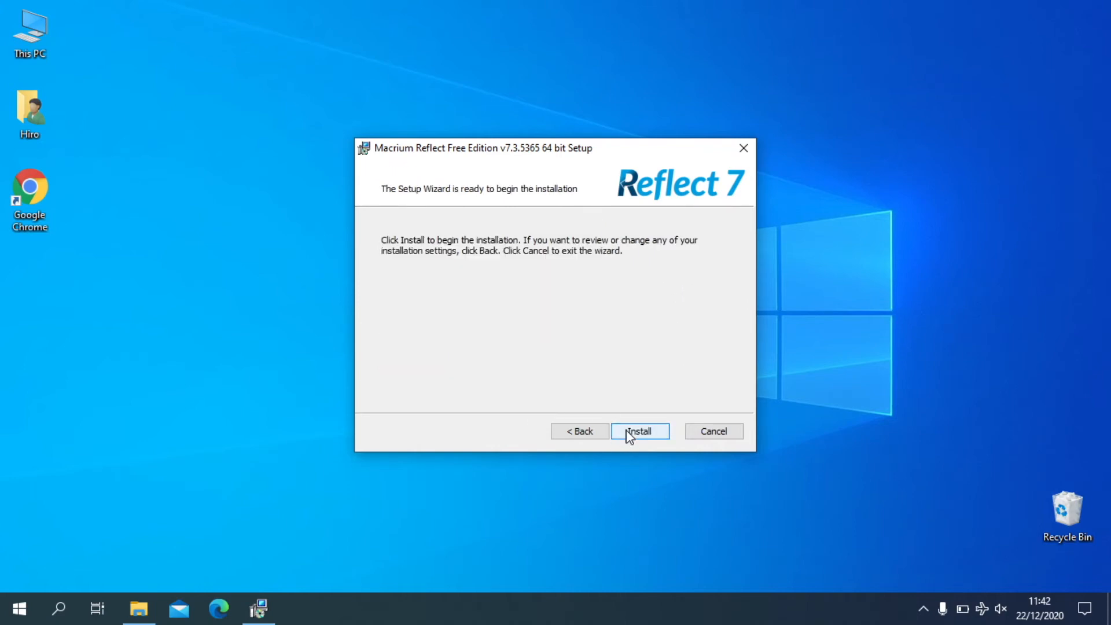
pyautogui.click(641, 431)
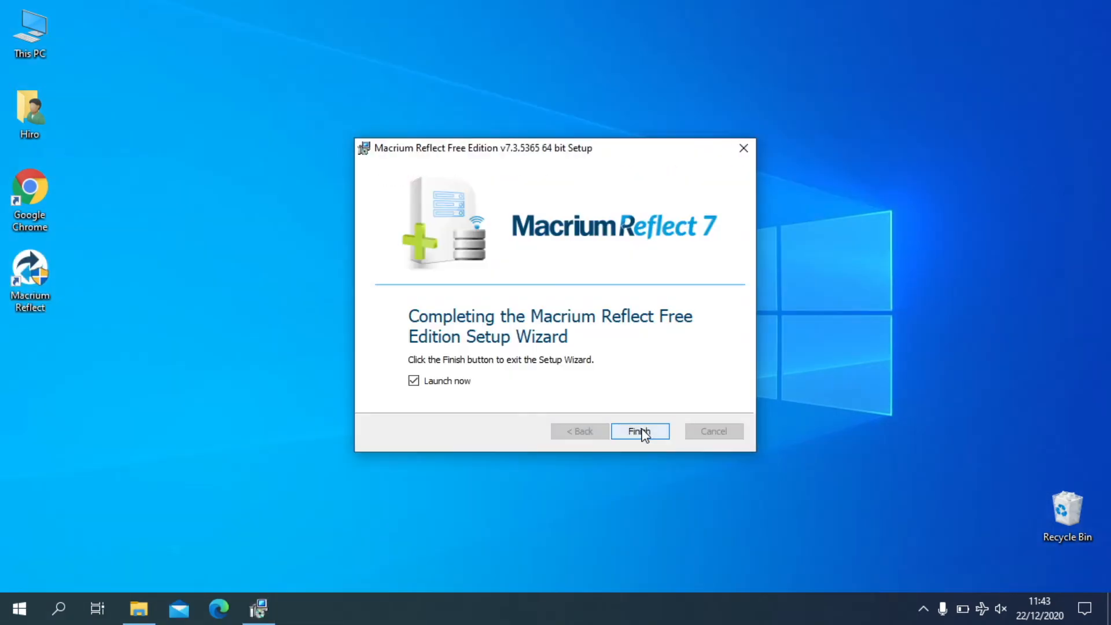
pyautogui.click(640, 432)
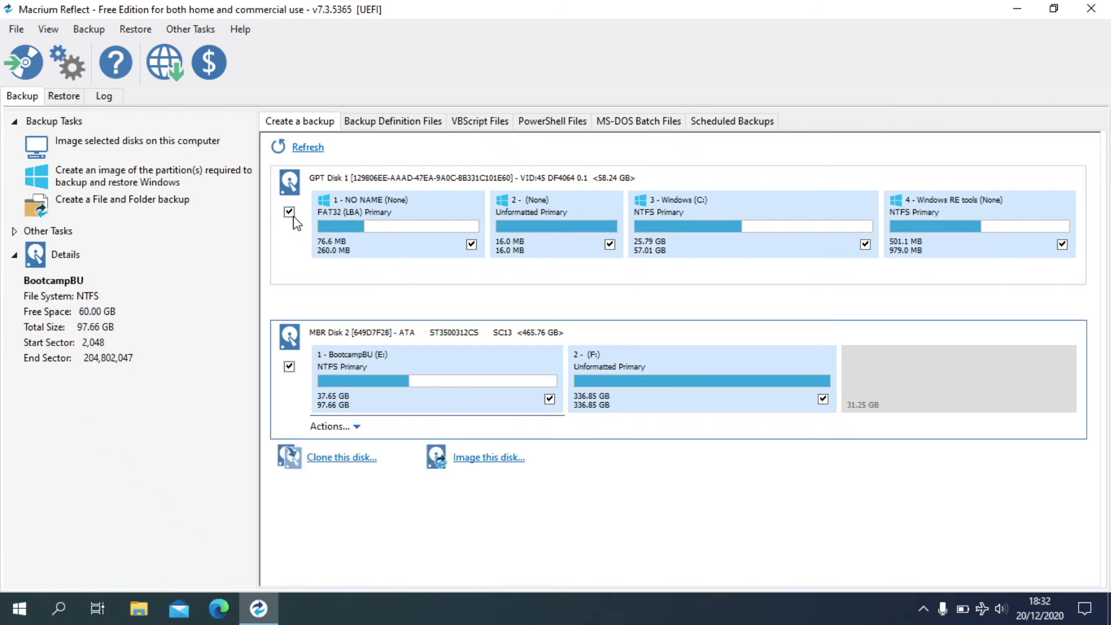
# Keep only GPT Disk 1 selected as the source, excluding MBR Disk 2, and start imaging the selected disks.
pyautogui.click(290, 215)
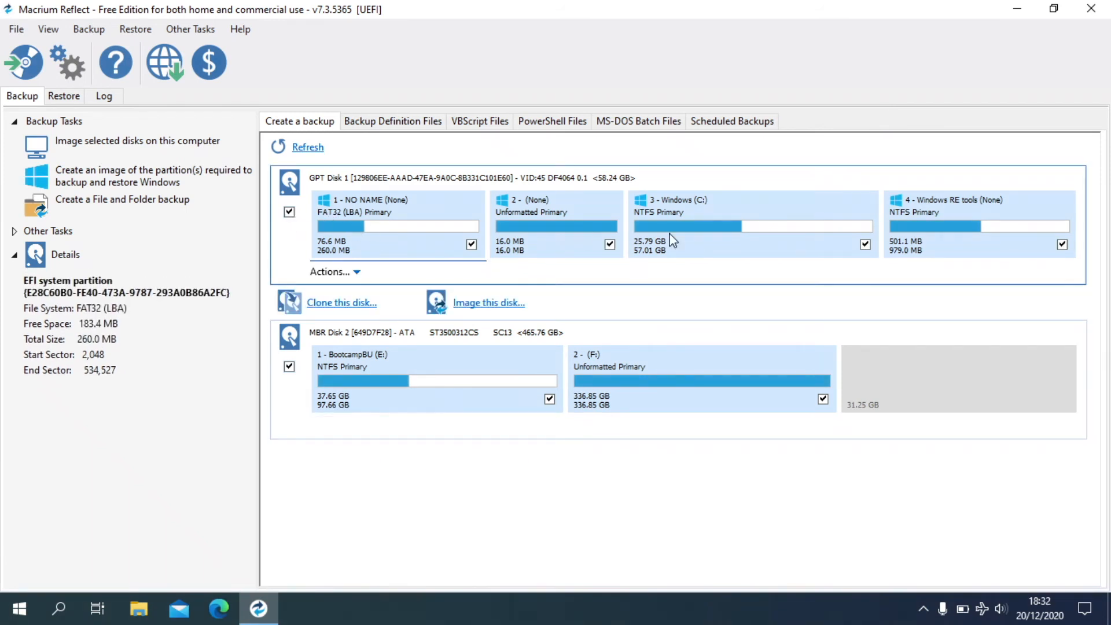
pyautogui.click(289, 367)
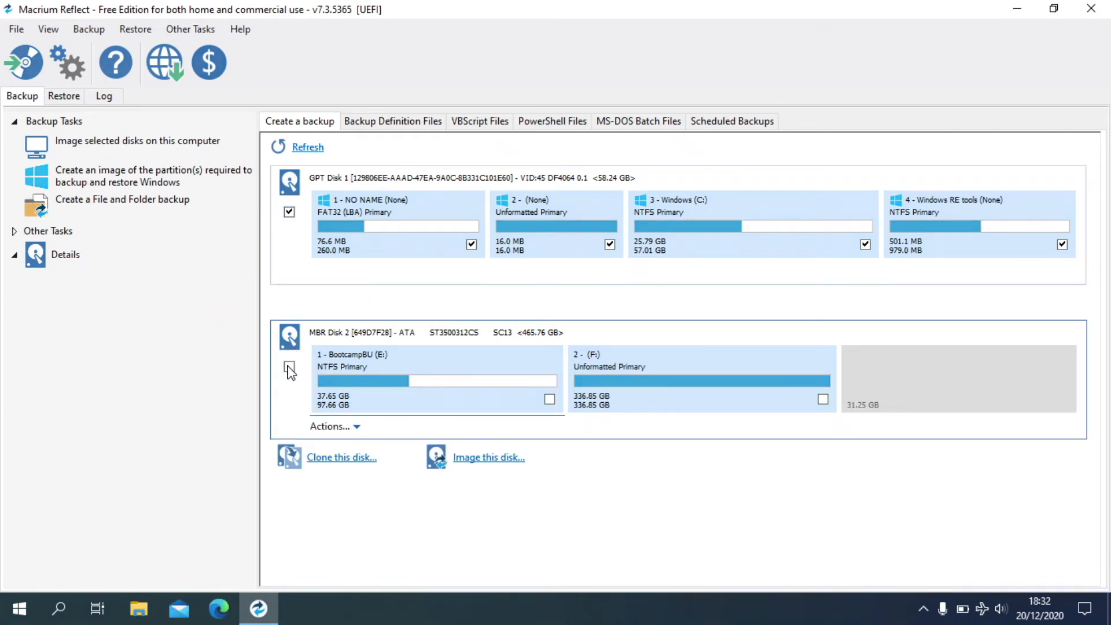
pyautogui.click(145, 151)
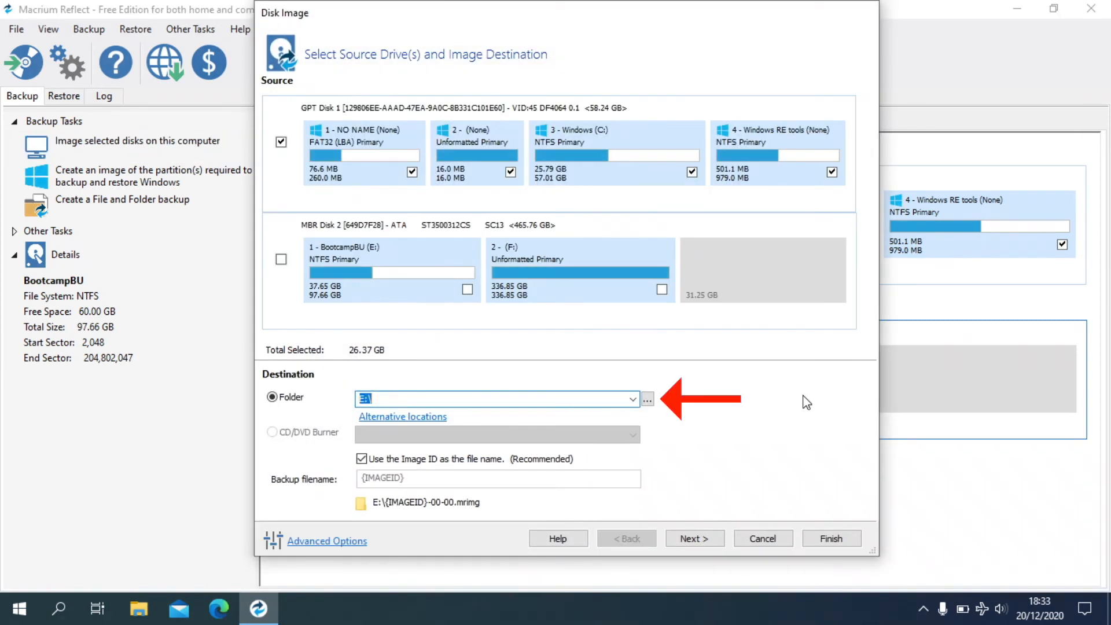
# Set the image destination folder to the BootcampBU (E:) drive and continue to the backup plan.
pyautogui.click(647, 400)
pyautogui.click(519, 311)
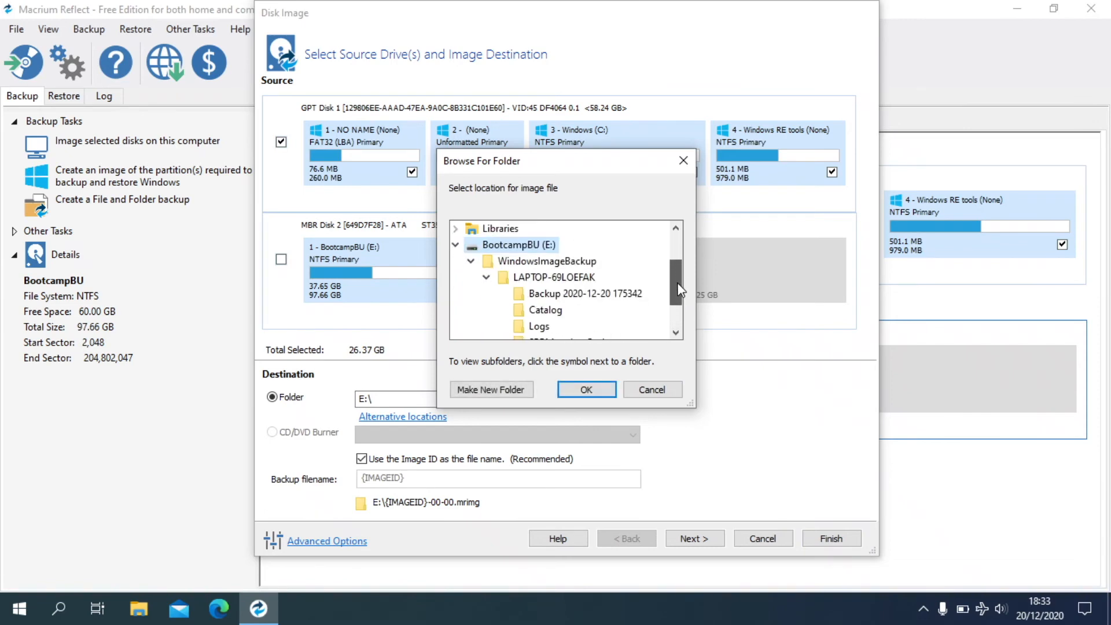
pyautogui.click(585, 391)
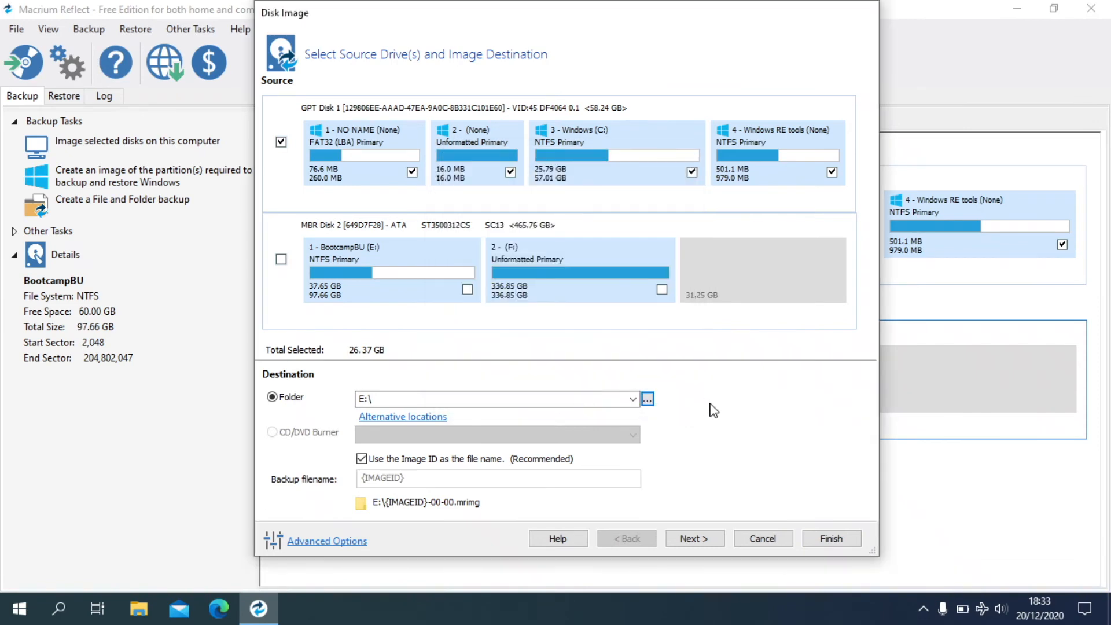
pyautogui.click(694, 539)
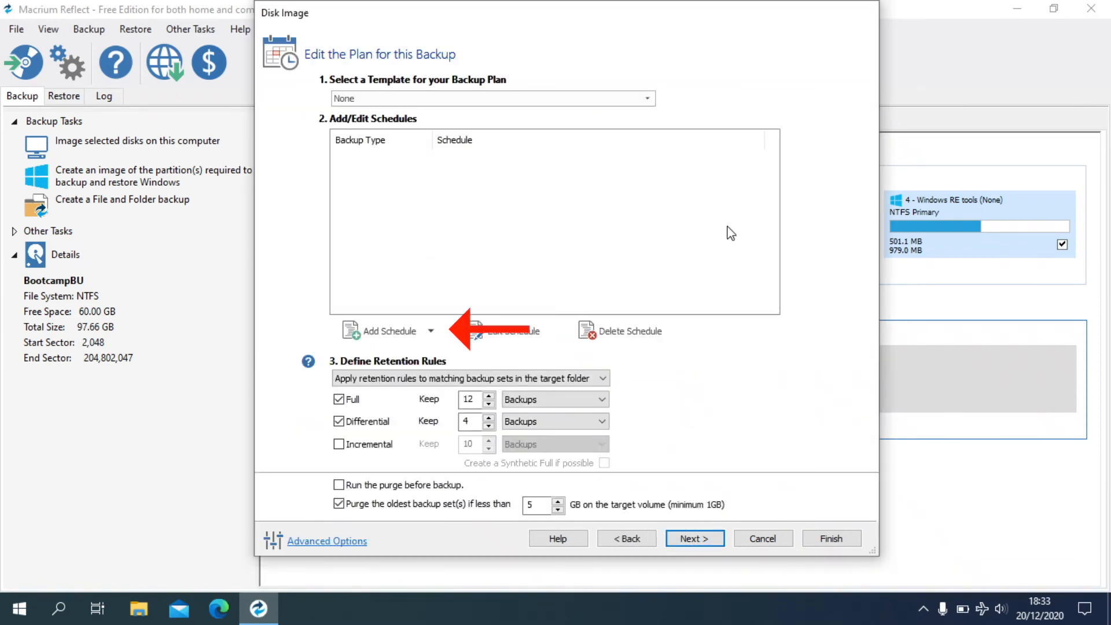
# Add a Full backup schedule with One Time Only frequency, starting at 09:00 on 20/12/2020.
pyautogui.click(415, 321)
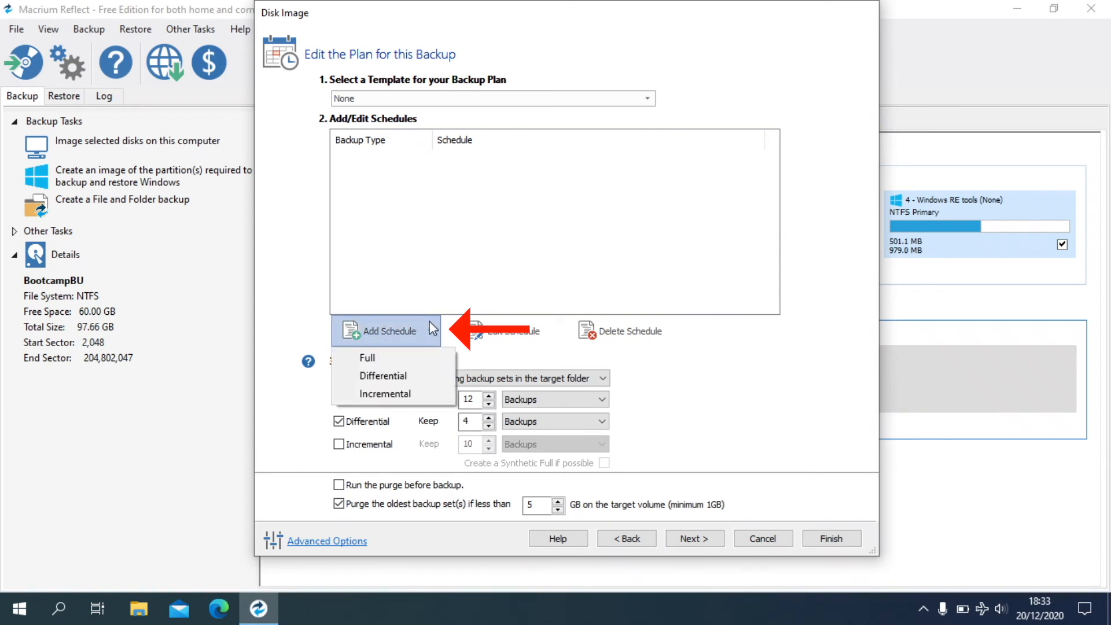
pyautogui.click(428, 359)
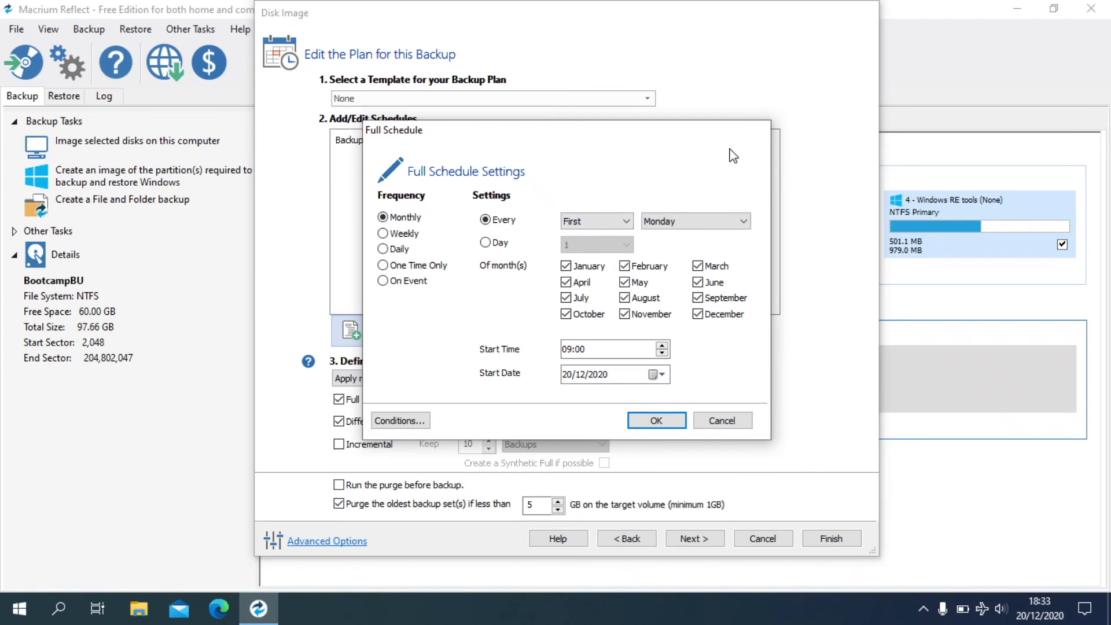
pyautogui.click(426, 265)
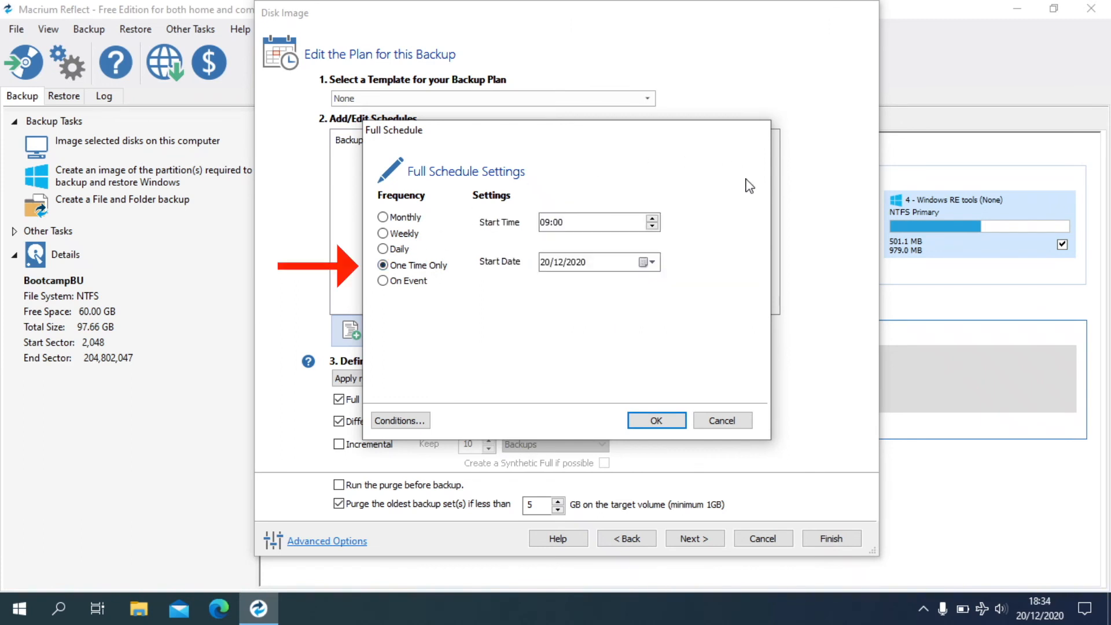
pyautogui.click(656, 420)
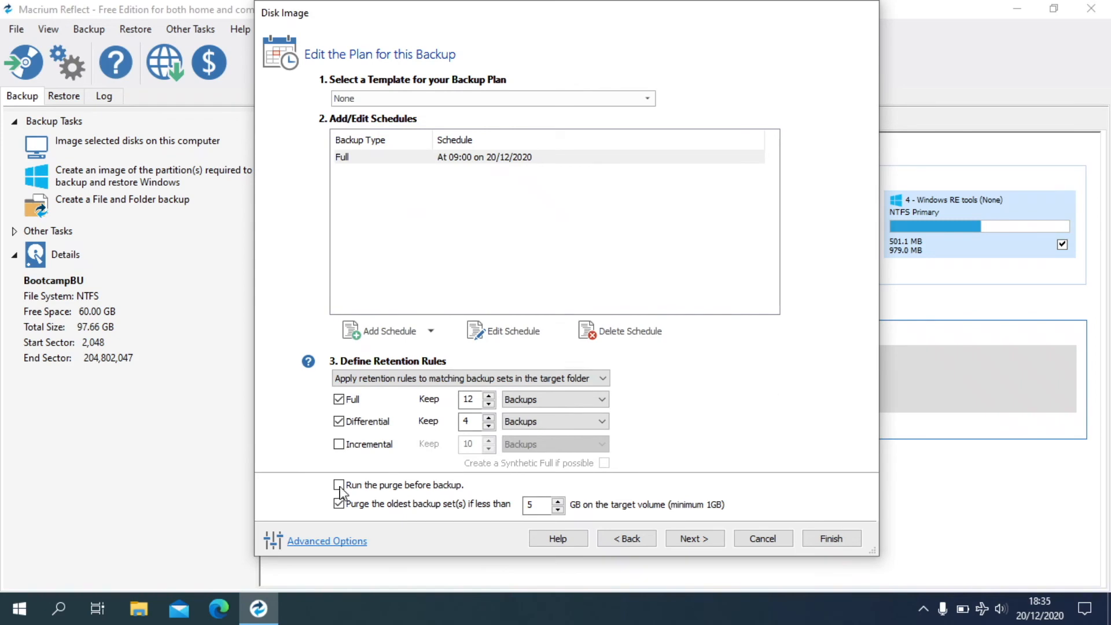
# Enable verification of the image or backup file directly after creation in the advanced backup options.
pyautogui.click(336, 542)
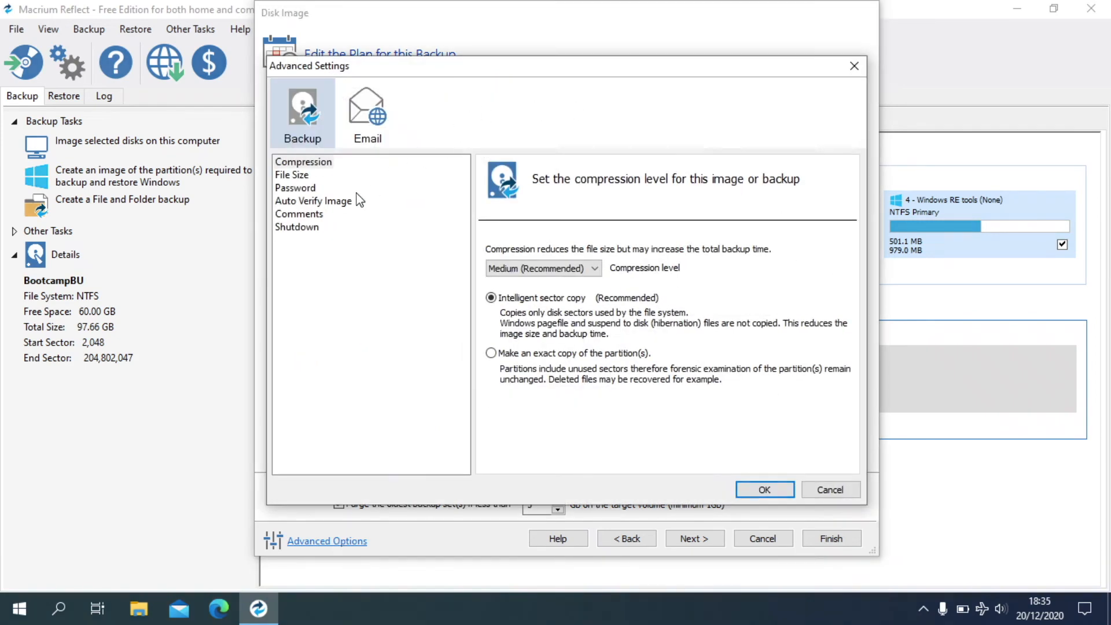
pyautogui.click(349, 203)
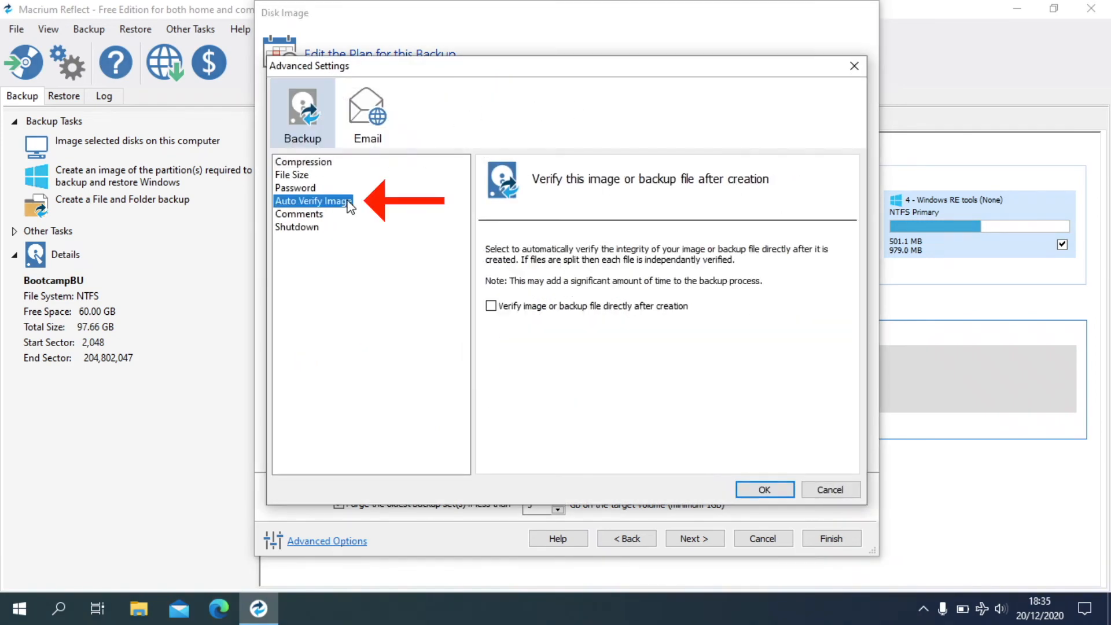
pyautogui.click(491, 306)
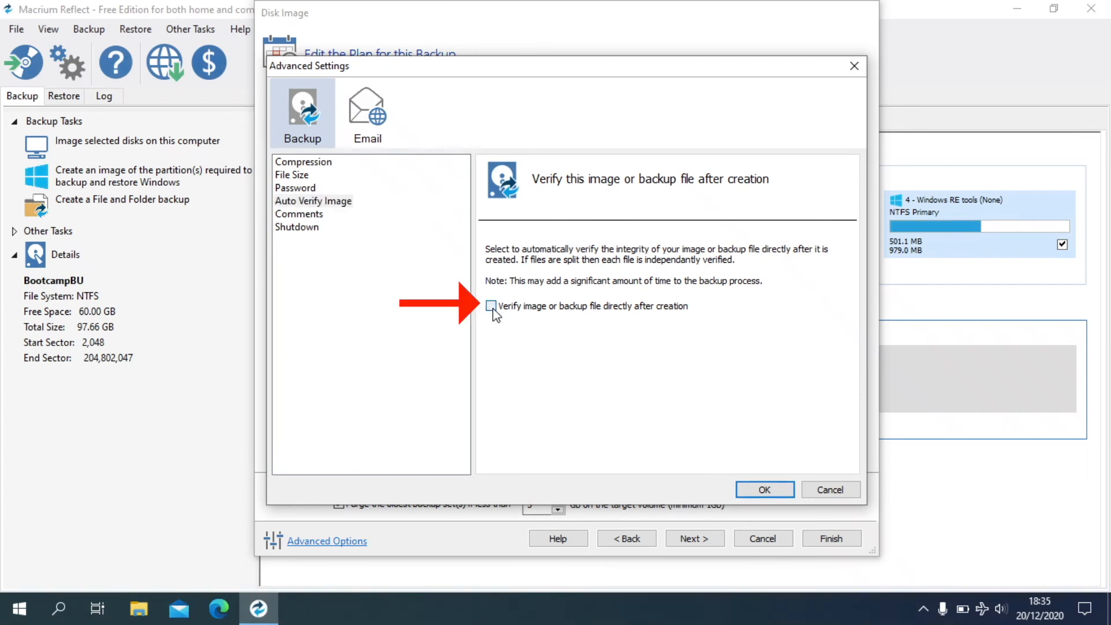
pyautogui.click(762, 489)
# Finish the disk image setup, run the backup immediately with its definition saved as My Backup, and close the completed backup report.
pyautogui.click(692, 539)
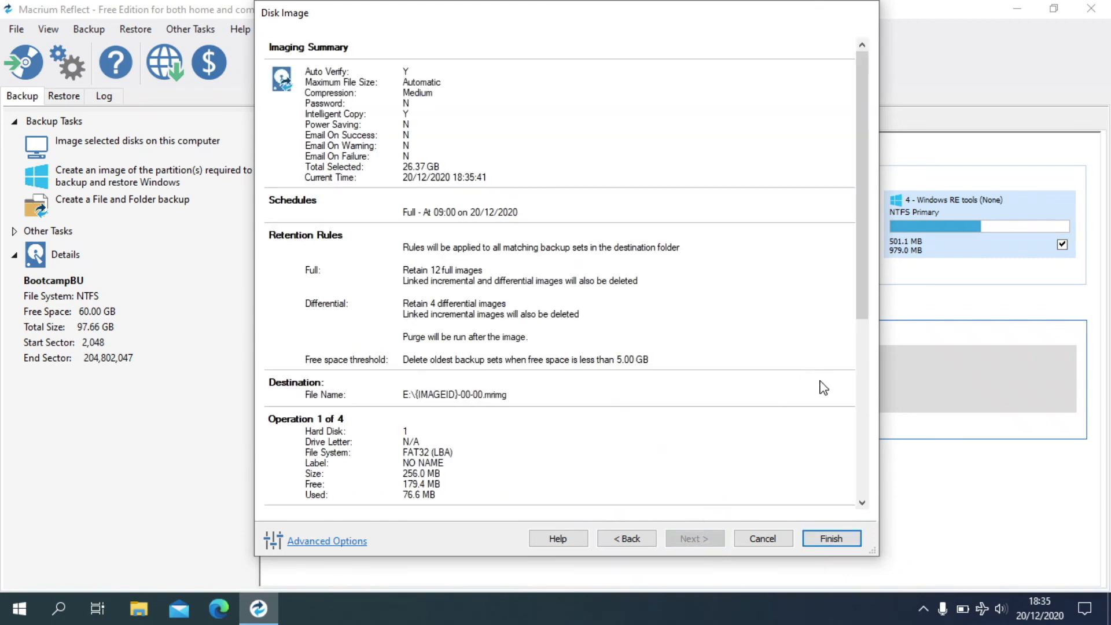
pyautogui.click(817, 537)
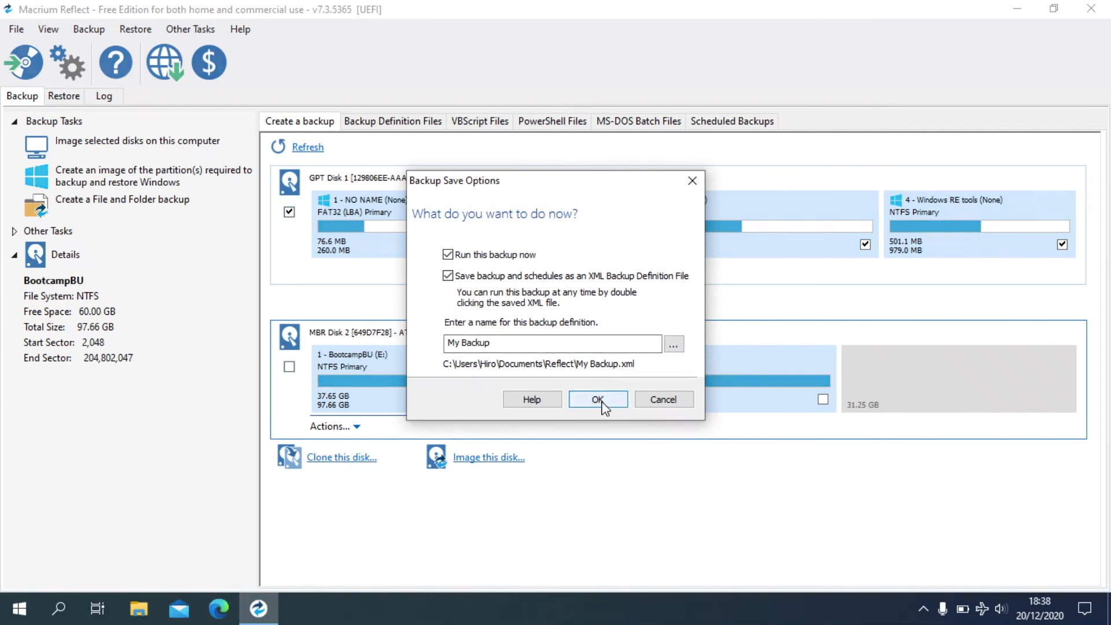
pyautogui.click(598, 400)
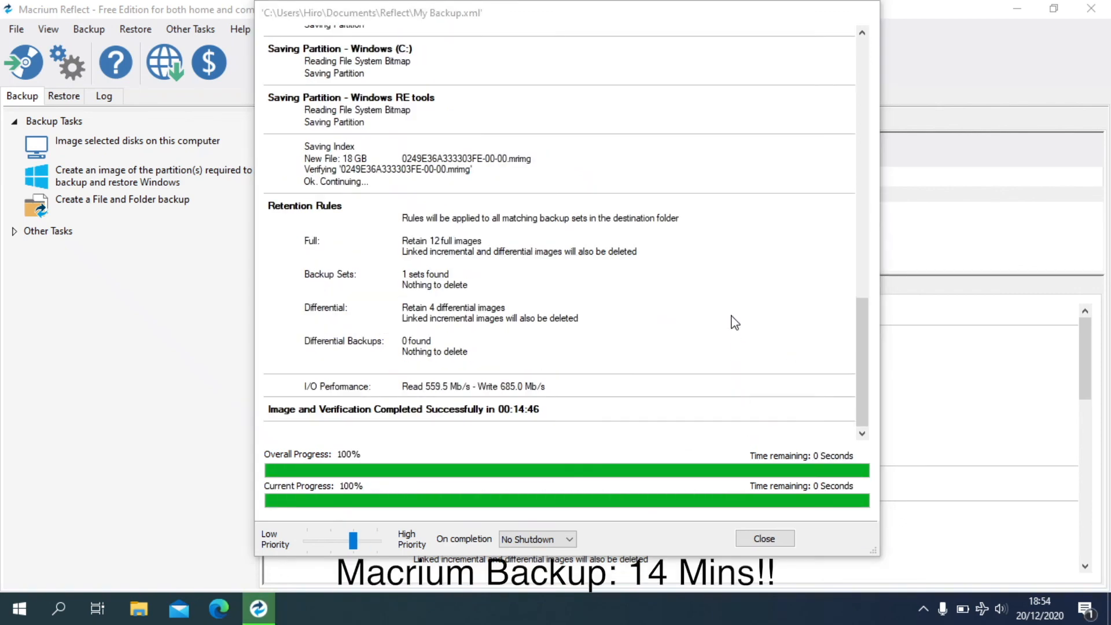
pyautogui.click(765, 538)
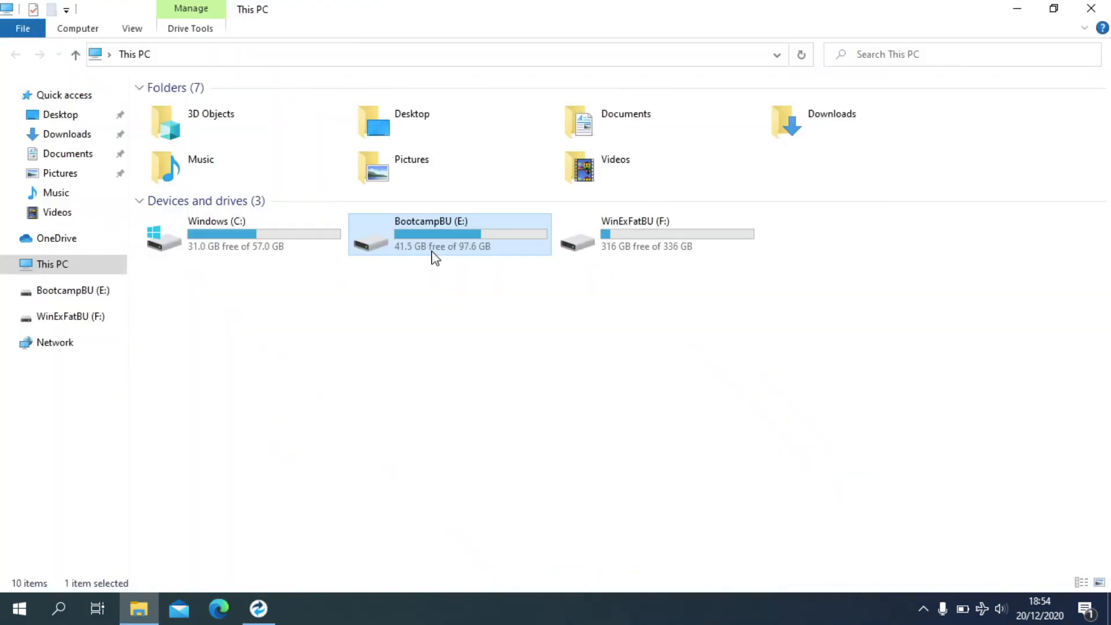
# Open the BootcampBU (E:) drive in File Explorer and display its contents as large icons.
pyautogui.doubleClick(448, 243)
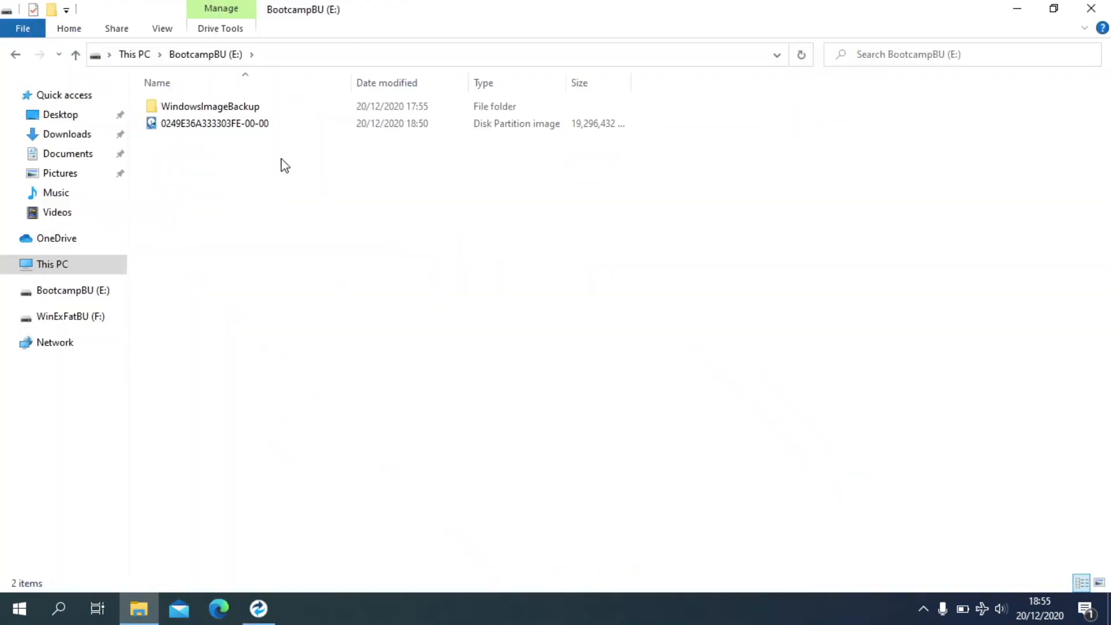
pyautogui.click(214, 124)
pyautogui.click(162, 28)
pyautogui.click(289, 50)
# Examine the size on disk of the Macrium image file in its properties, and deselect the file after closing them.
pyautogui.rightClick(266, 107)
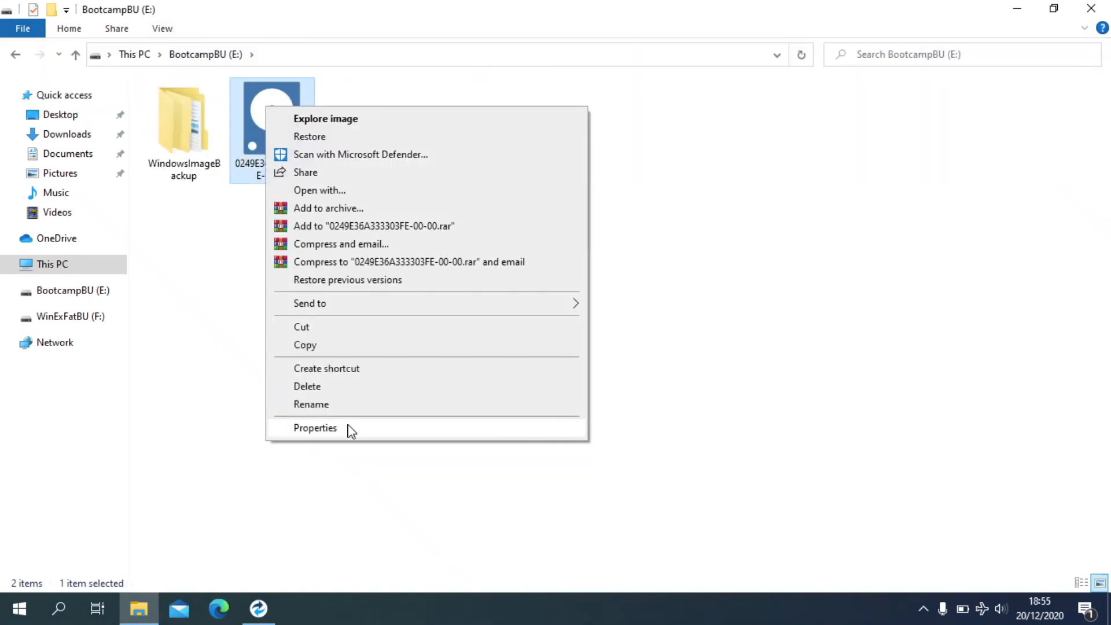
pyautogui.click(316, 428)
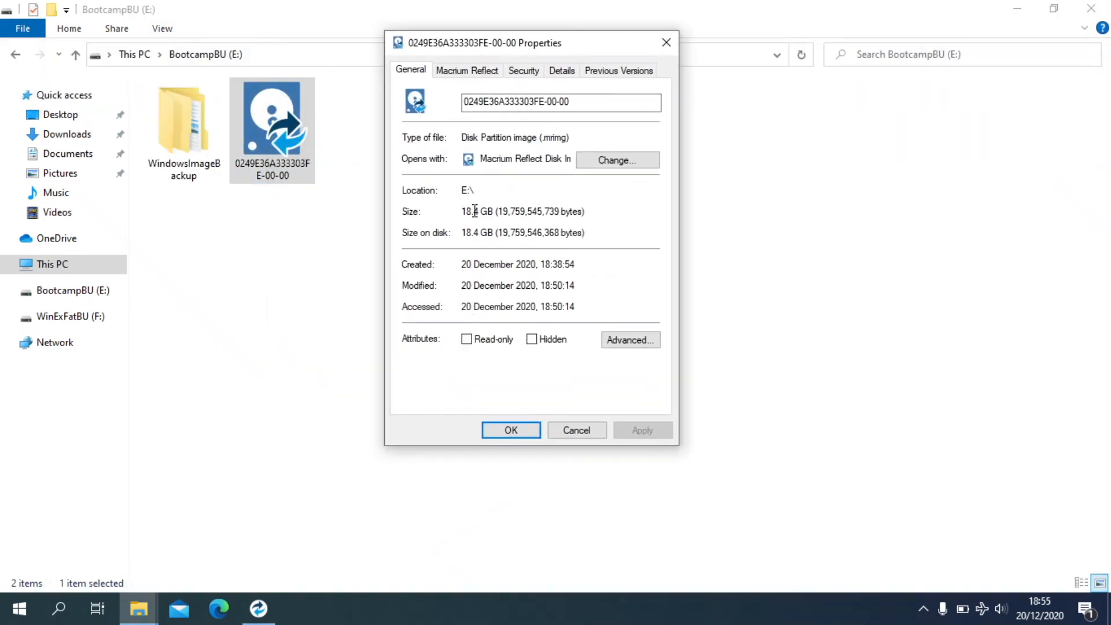
pyautogui.moveTo(464, 232); pyautogui.dragTo(508, 232)
pyautogui.click(505, 231)
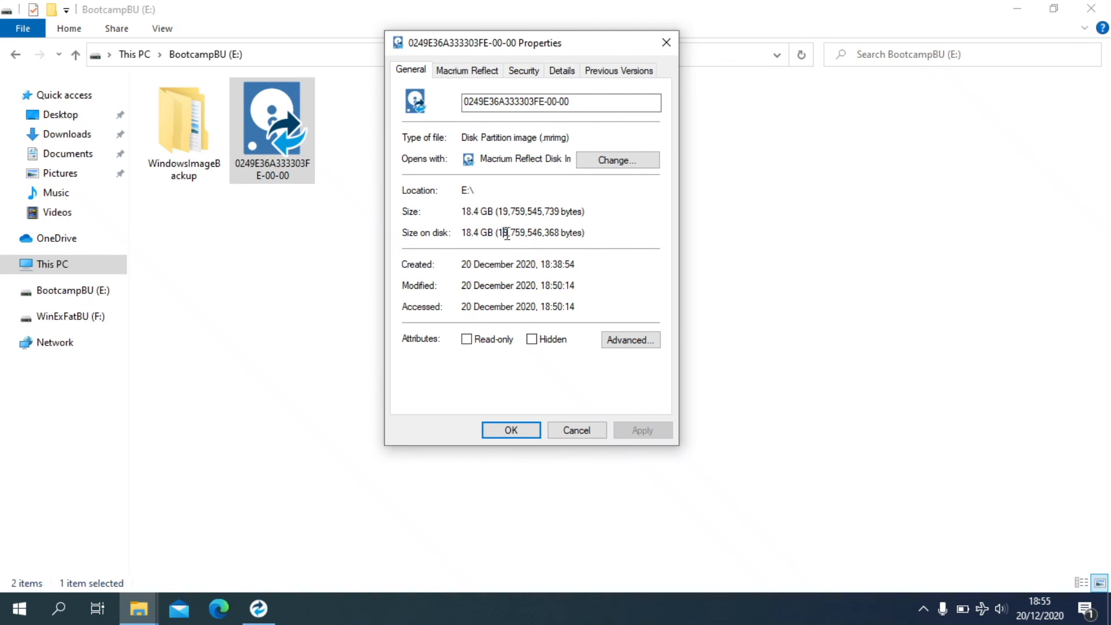
pyautogui.click(509, 431)
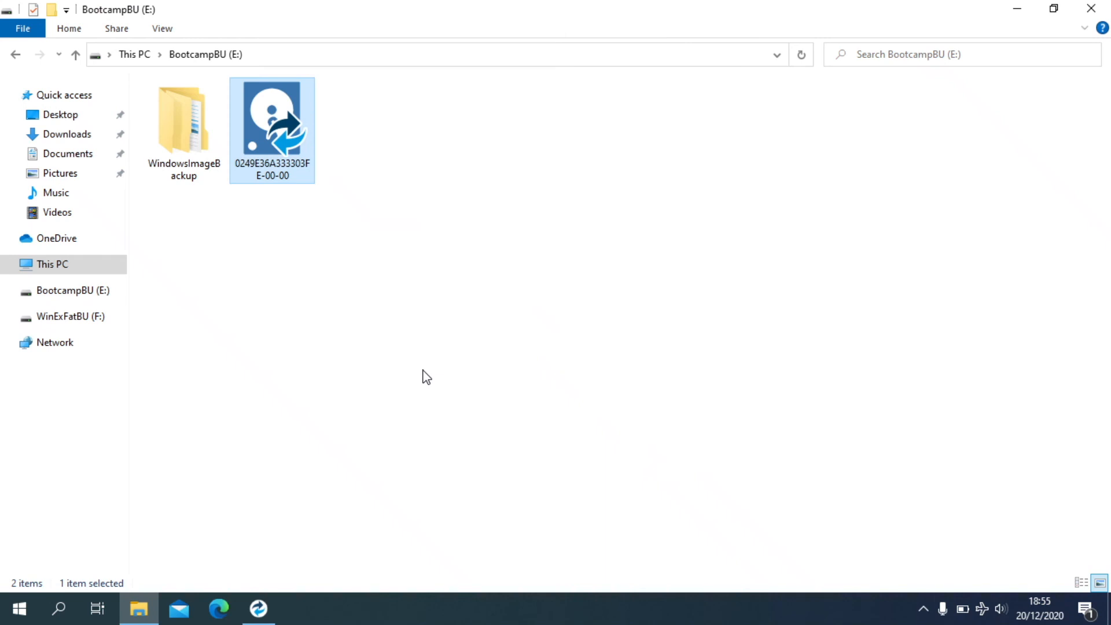
pyautogui.click(492, 317)
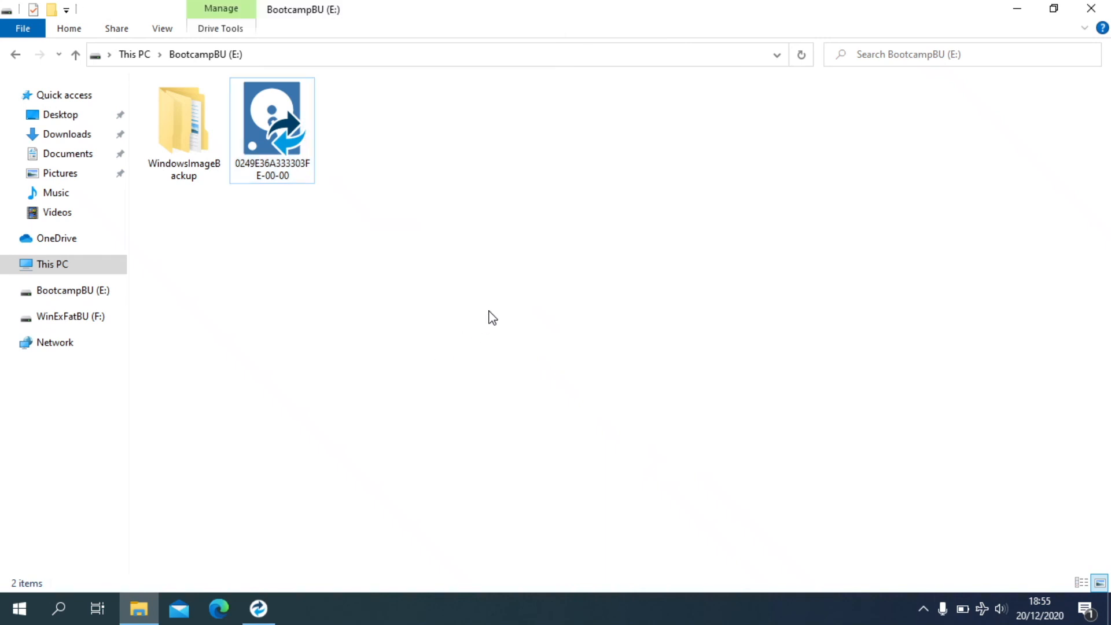